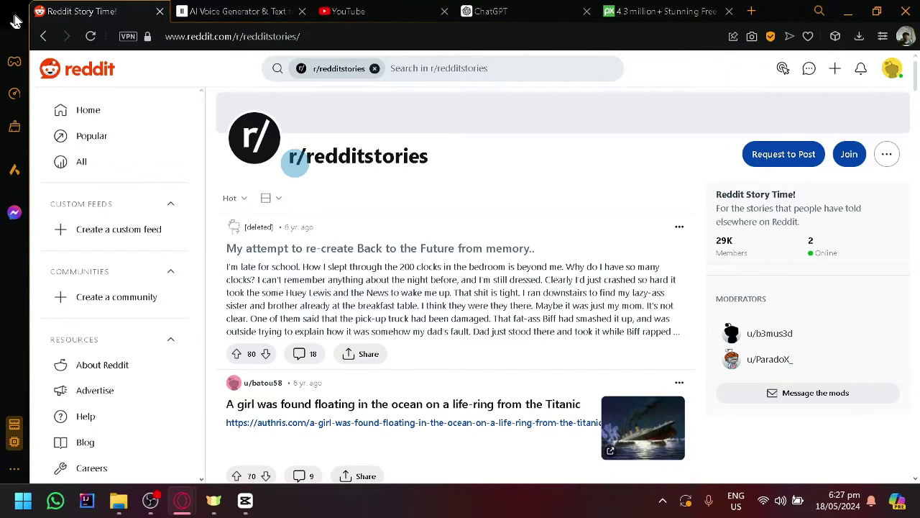
Scroll the Reddit feed and open the 'So, I met this dude in a hotel bar..' story.
{"action": "scroll", "coordinate": [370, 305], "scroll_direction": "down", "scroll_amount": 5}
{"action": "scroll", "coordinate": [370, 309], "scroll_direction": "down", "scroll_amount": 5}
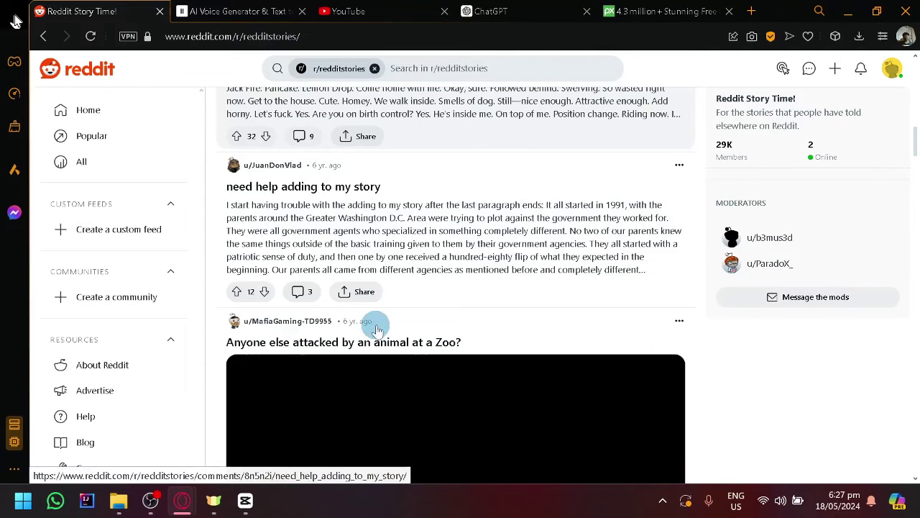
{"action": "scroll", "coordinate": [381, 316], "scroll_direction": "down", "scroll_amount": 3}
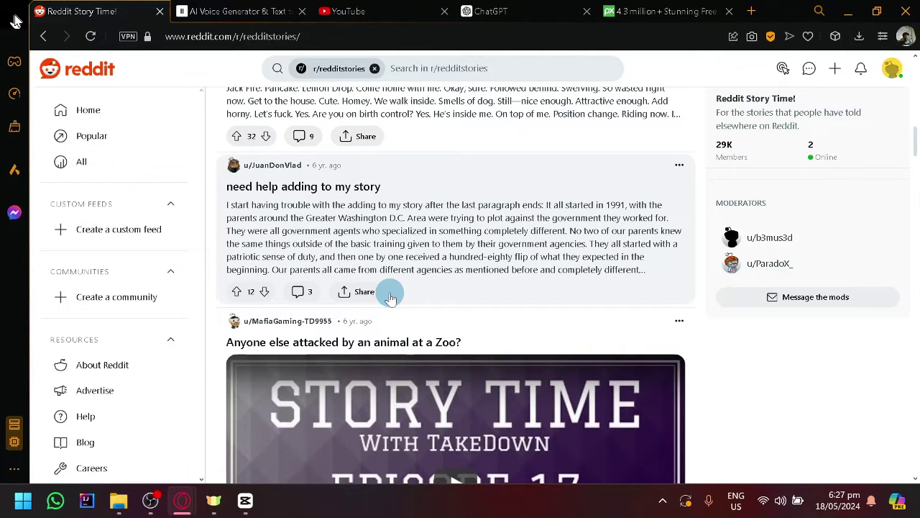
{"action": "scroll", "coordinate": [390, 298], "scroll_direction": "up", "scroll_amount": 5}
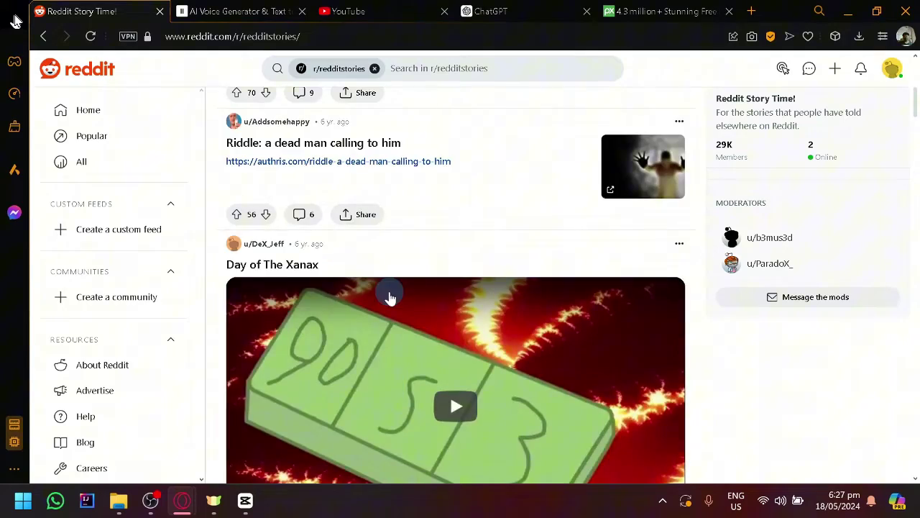
{"action": "scroll", "coordinate": [388, 296], "scroll_direction": "up", "scroll_amount": 5}
{"action": "scroll", "coordinate": [388, 296], "scroll_direction": "down", "scroll_amount": 3}
{"action": "scroll", "coordinate": [388, 297], "scroll_direction": "down", "scroll_amount": 4}
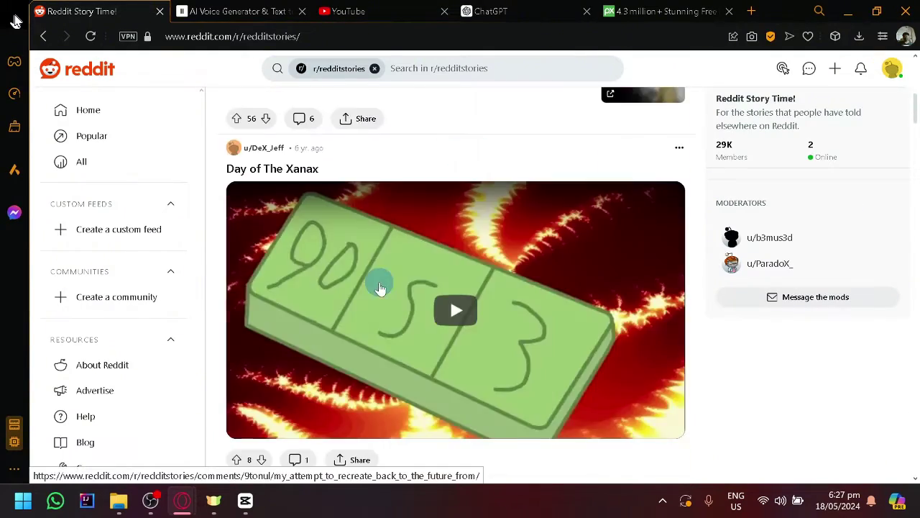
{"action": "scroll", "coordinate": [386, 301], "scroll_direction": "down", "scroll_amount": 4}
{"action": "scroll", "coordinate": [386, 305], "scroll_direction": "down", "scroll_amount": 4}
{"action": "scroll", "coordinate": [386, 305], "scroll_direction": "down", "scroll_amount": 10}
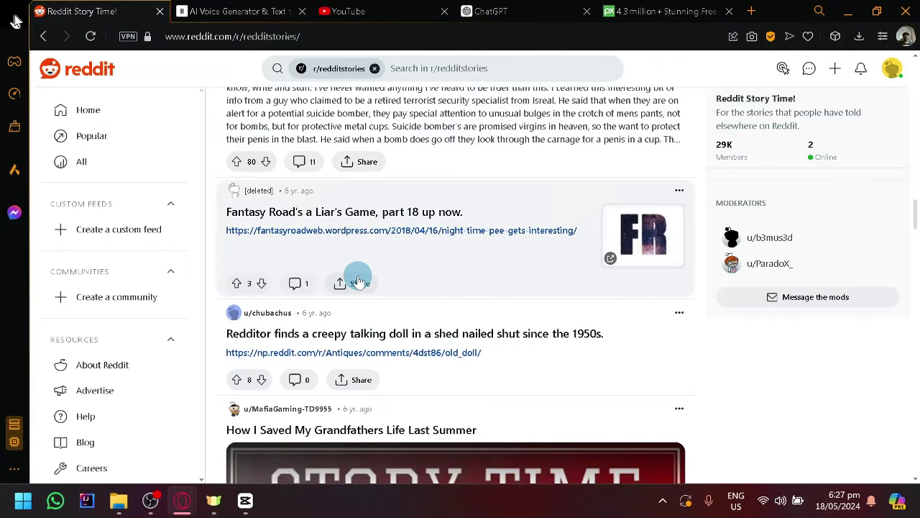
{"action": "scroll", "coordinate": [373, 266], "scroll_direction": "up", "scroll_amount": 2}
{"action": "scroll", "coordinate": [355, 275], "scroll_direction": "up", "scroll_amount": 2}
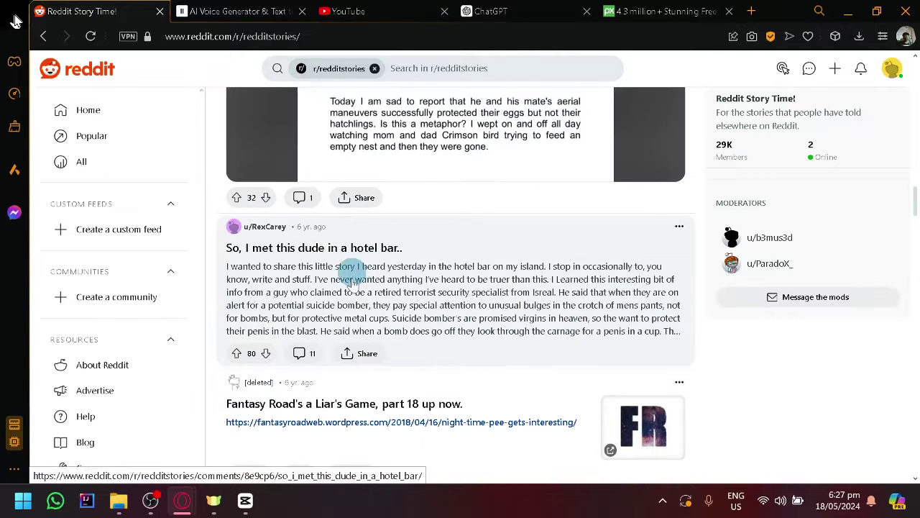
{"action": "left_click", "coordinate": [338, 295]}
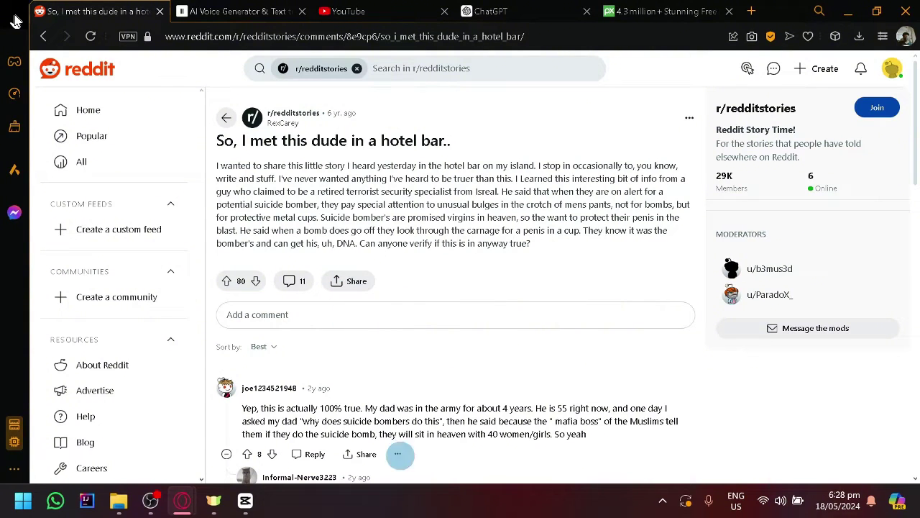
{"action": "left_click", "coordinate": [247, 501]}
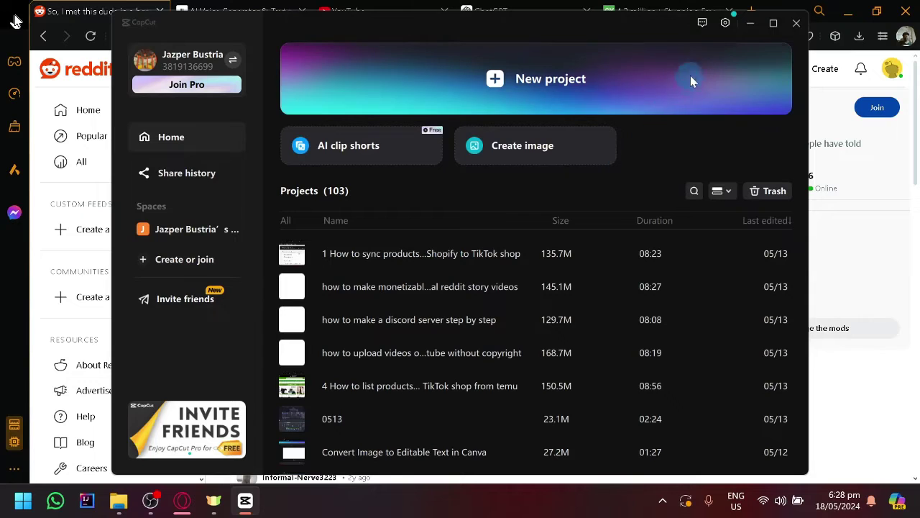
{"action": "left_click", "coordinate": [752, 23]}
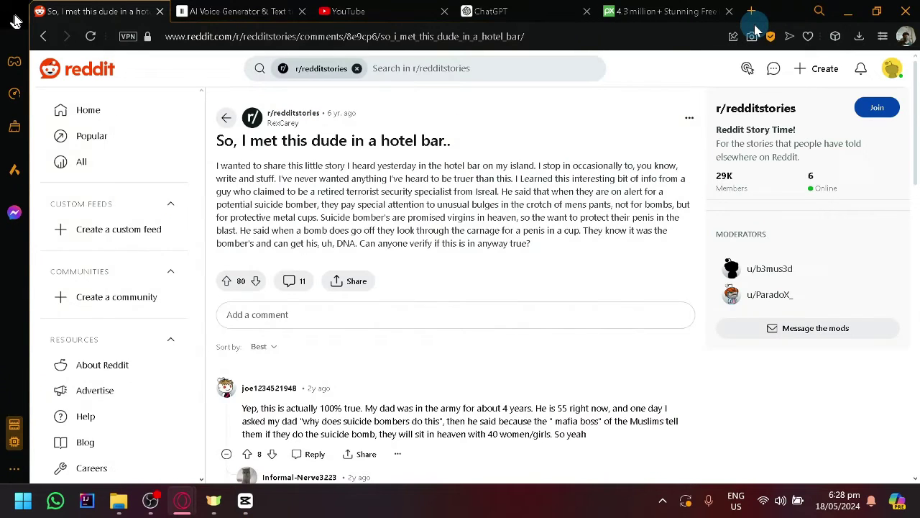
{"action": "left_click", "coordinate": [544, 205]}
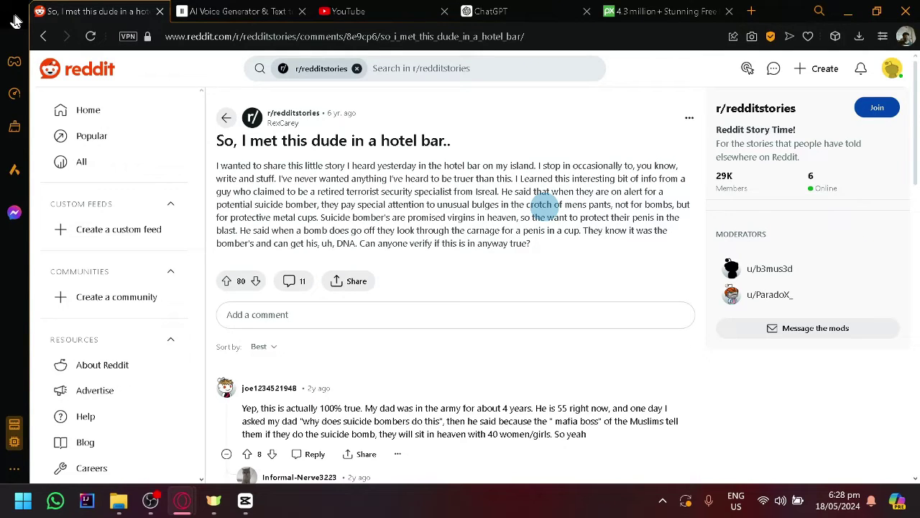
{"action": "left_click", "coordinate": [237, 11]}
Open ElevenLabs' AI Voice Generator with an empty Text to Speech box, then go to YouTube.
{"action": "left_click", "coordinate": [55, 113]}
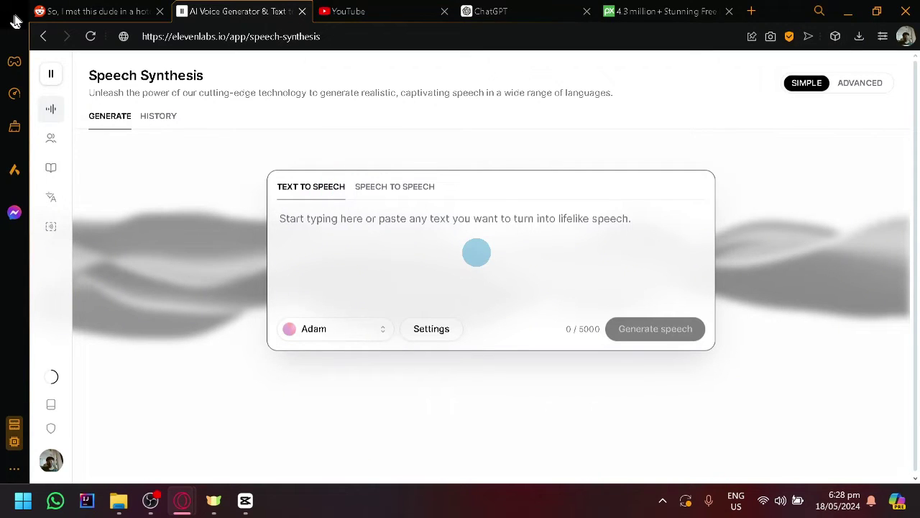
{"action": "left_click", "coordinate": [476, 252]}
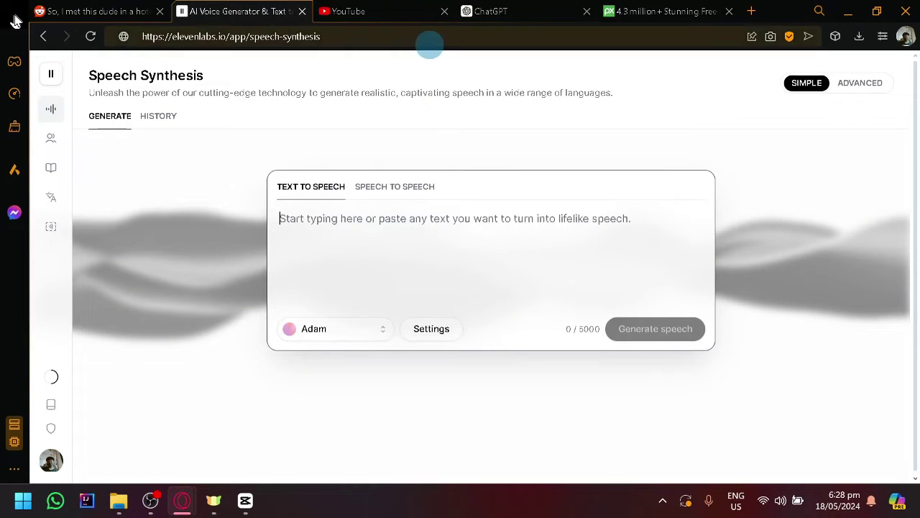
{"action": "left_click", "coordinate": [407, 13]}
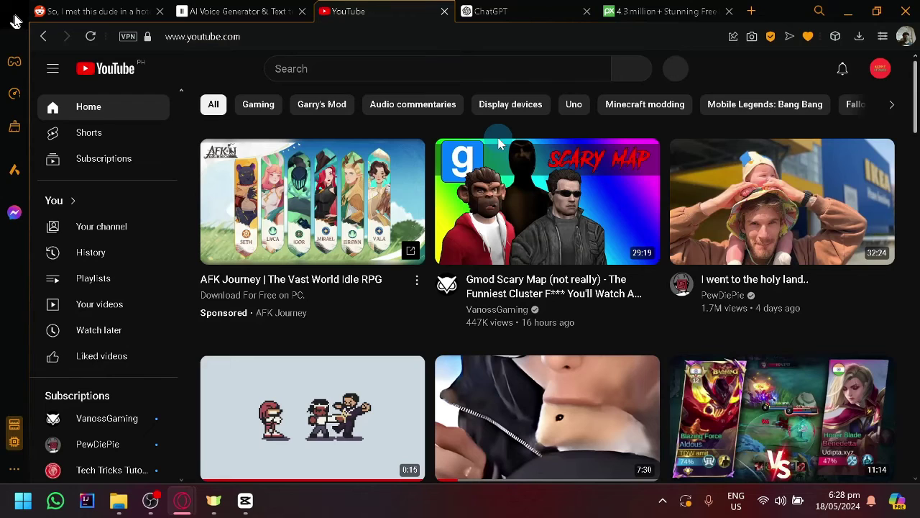
Glance at the empty ChatGPT chat, then move via Reddit to the Pixabay home page.
{"action": "left_click", "coordinate": [512, 14]}
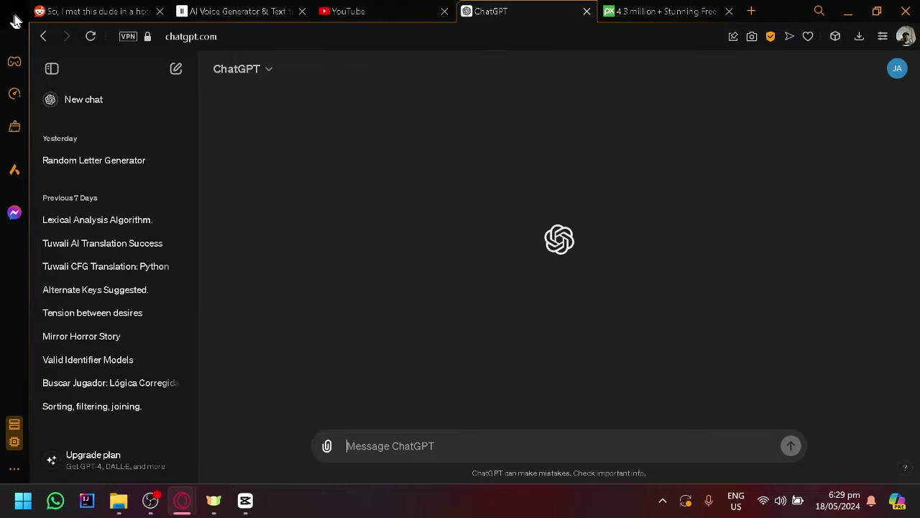
{"action": "left_click", "coordinate": [82, 7]}
{"action": "left_click", "coordinate": [514, 9]}
{"action": "left_click", "coordinate": [701, 7]}
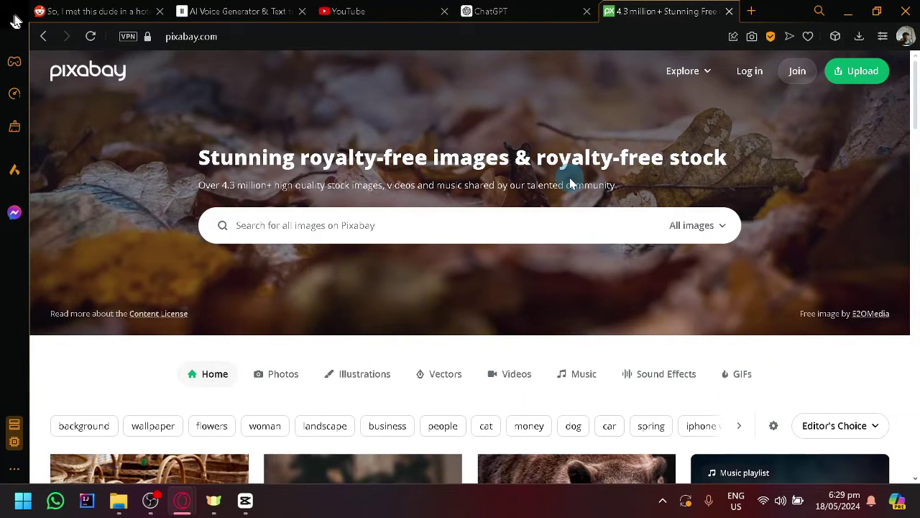
Return from Pixabay to the Reddit hotel bar story post.
{"action": "left_click", "coordinate": [90, 10]}
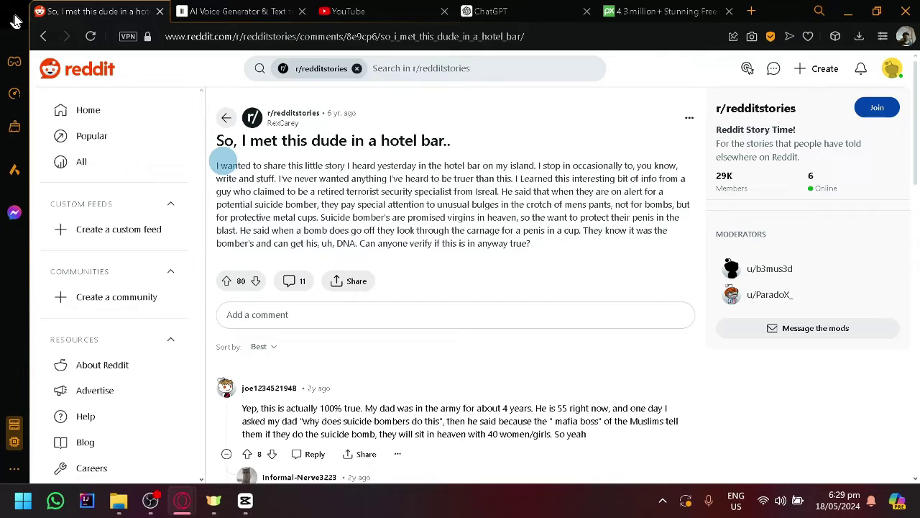
Copy the hotel bar story's body text and return to ElevenLabs' Speech Synthesis page.
{"action": "left_click_drag", "start_coordinate": [215, 167], "coordinate": [543, 249]}
{"action": "key", "text": "ctrl+c"}
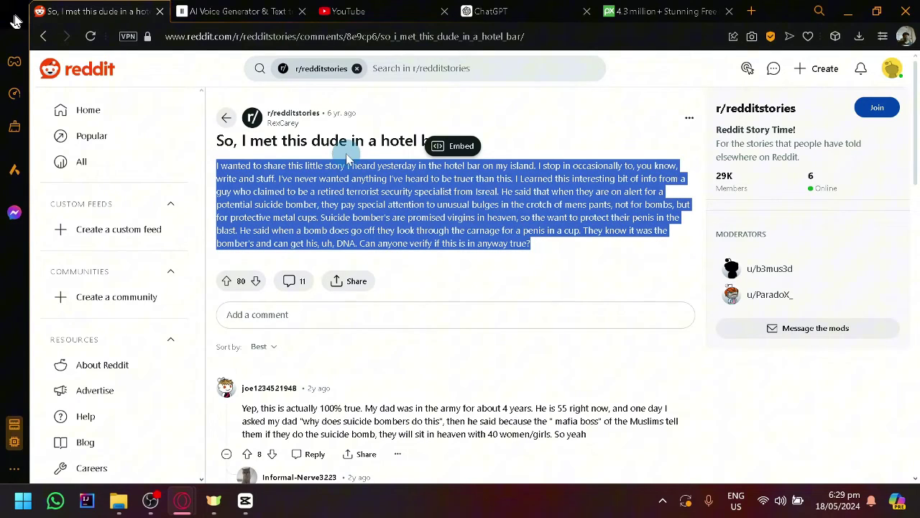
{"action": "left_click", "coordinate": [255, 5]}
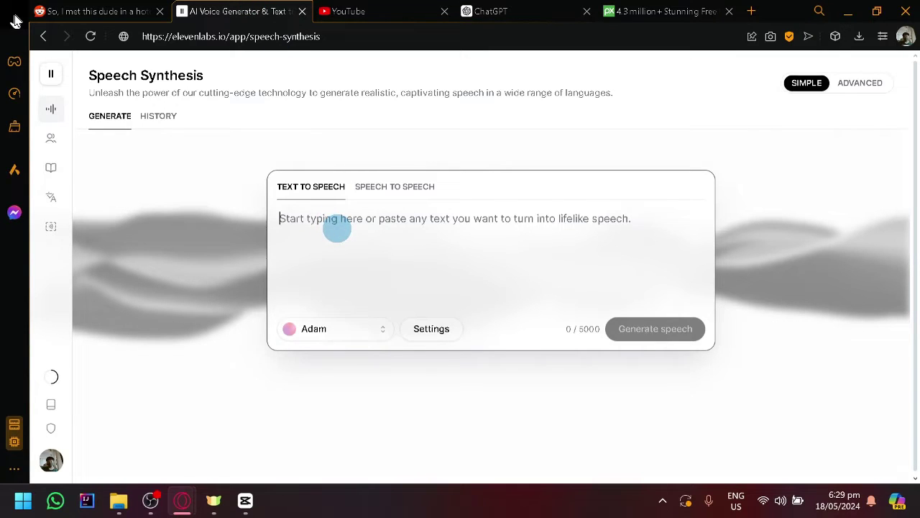
Paste the copied story into the Text to Speech box, filling 791 of 5000 characters.
{"action": "key", "text": "ctrl+v"}
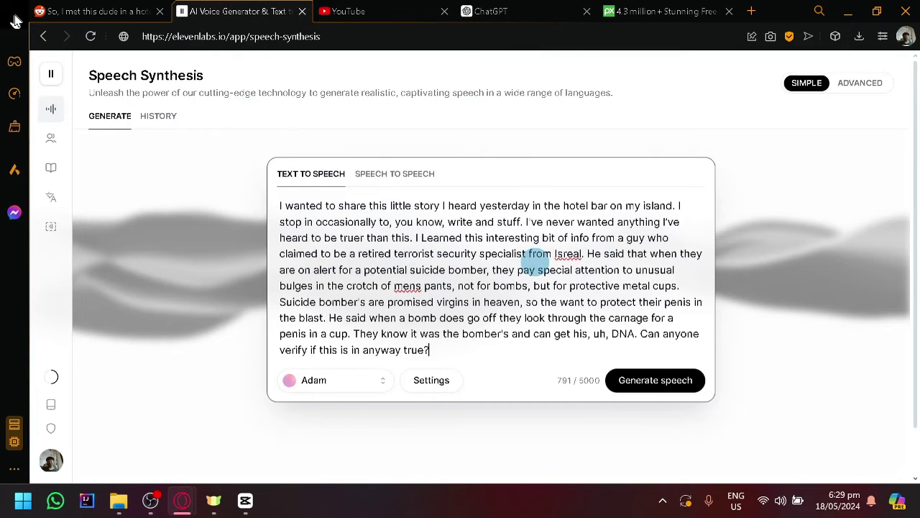
{"action": "scroll", "coordinate": [536, 258], "scroll_direction": "down", "scroll_amount": 2}
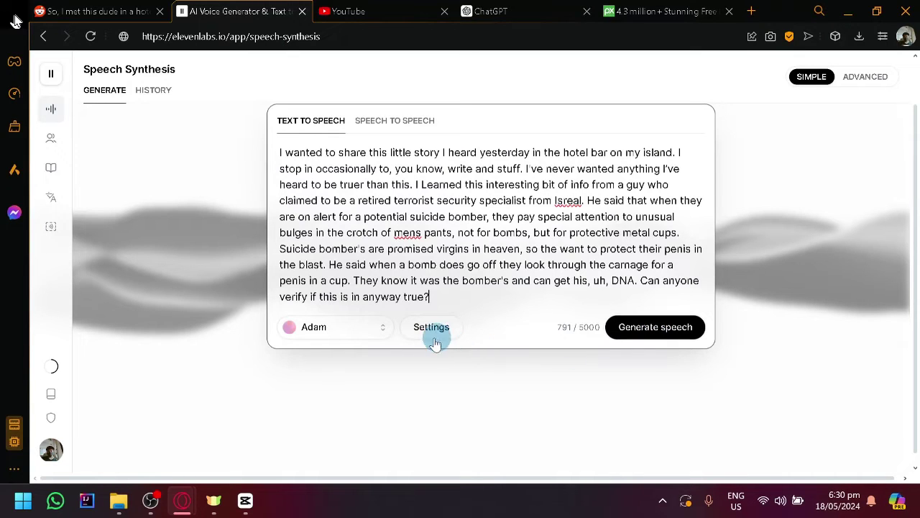
Open the voice list and preview the Adam voice.
{"action": "left_click", "coordinate": [377, 337]}
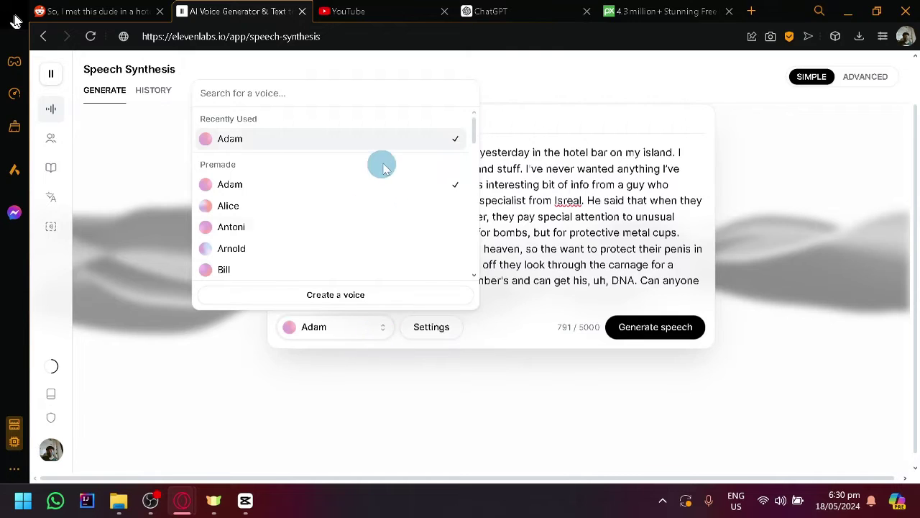
{"action": "scroll", "coordinate": [449, 161], "scroll_direction": "down", "scroll_amount": 3}
{"action": "scroll", "coordinate": [446, 166], "scroll_direction": "down", "scroll_amount": 5}
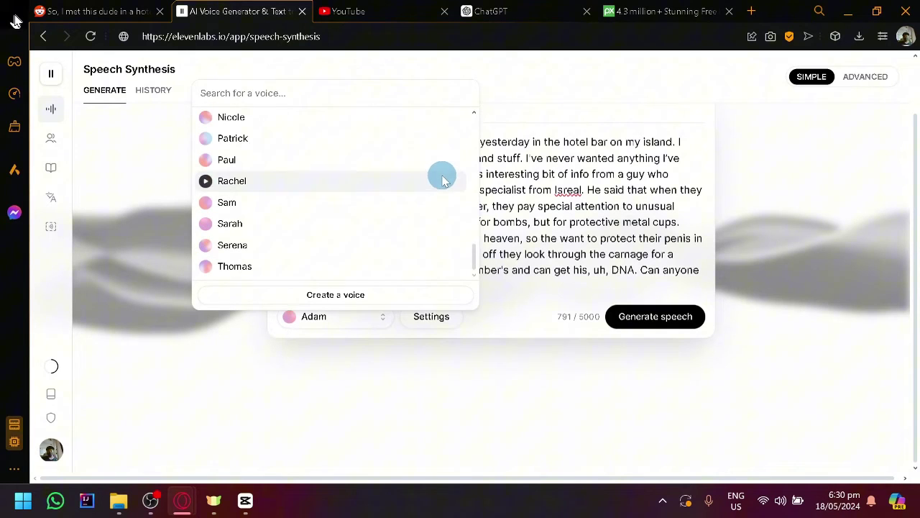
{"action": "scroll", "coordinate": [442, 180], "scroll_direction": "up", "scroll_amount": 5}
{"action": "scroll", "coordinate": [442, 179], "scroll_direction": "up", "scroll_amount": 5}
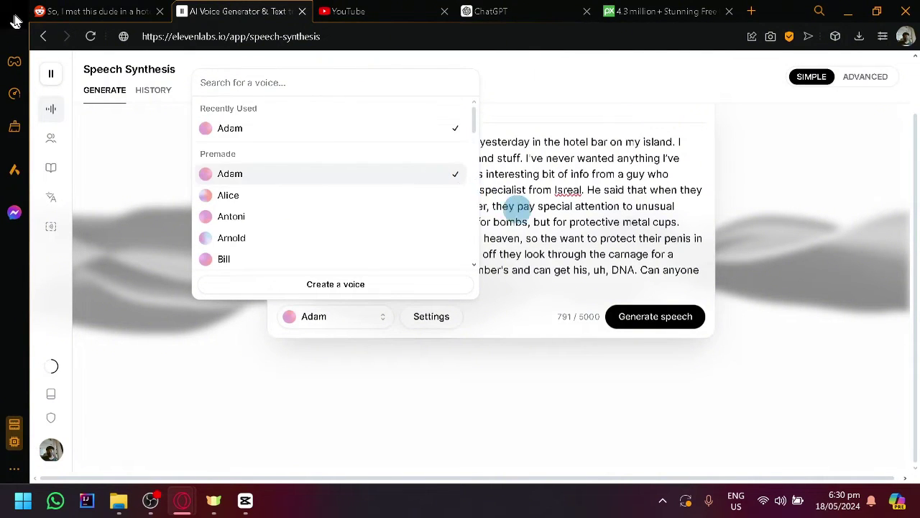
{"action": "scroll", "coordinate": [442, 216], "scroll_direction": "up", "scroll_amount": 2}
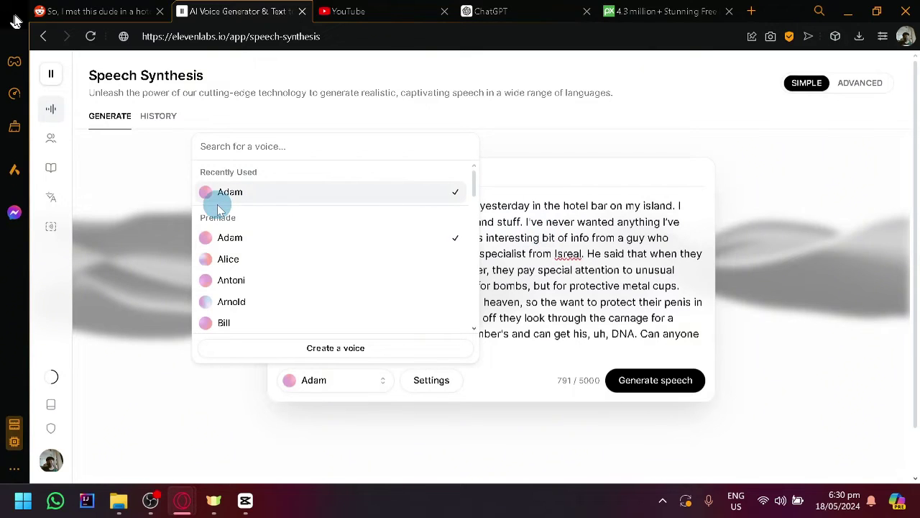
{"action": "mouse_move", "coordinate": [206, 128]}
{"action": "left_click", "coordinate": [206, 195]}
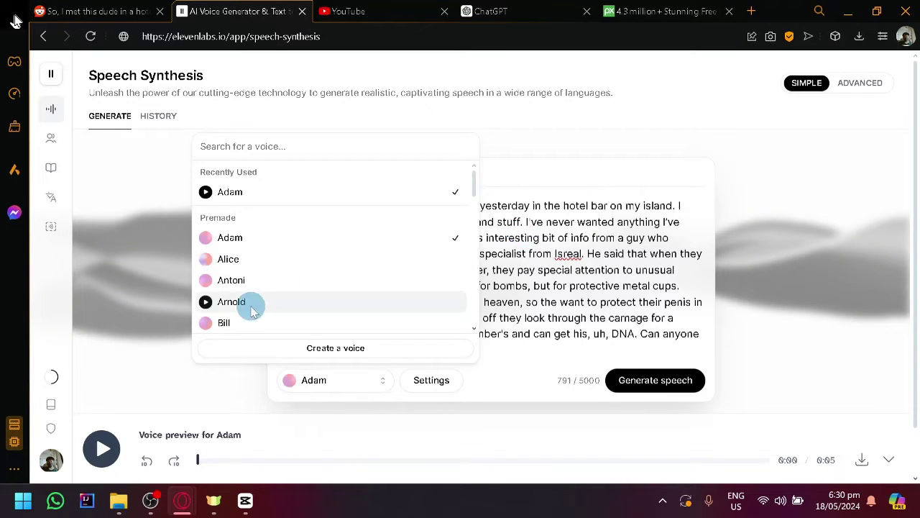
Preview the Alice, Antoni and Arnold voices, then close the list keeping Adam selected.
{"action": "left_click", "coordinate": [207, 263]}
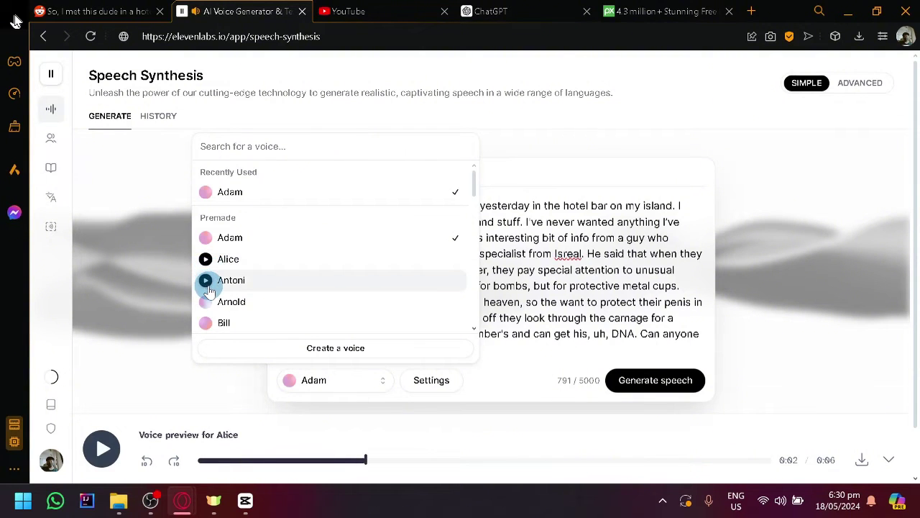
{"action": "left_click", "coordinate": [208, 286]}
{"action": "left_click", "coordinate": [208, 286]}
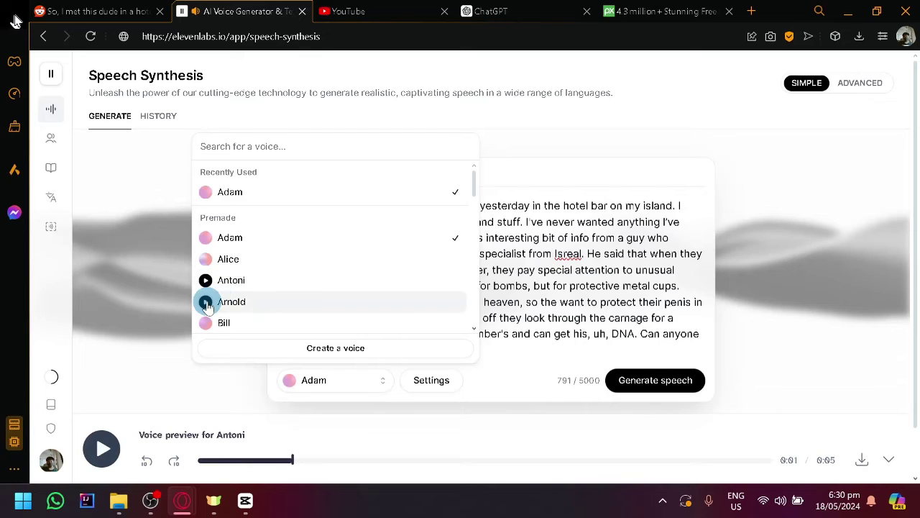
{"action": "mouse_move", "coordinate": [206, 302]}
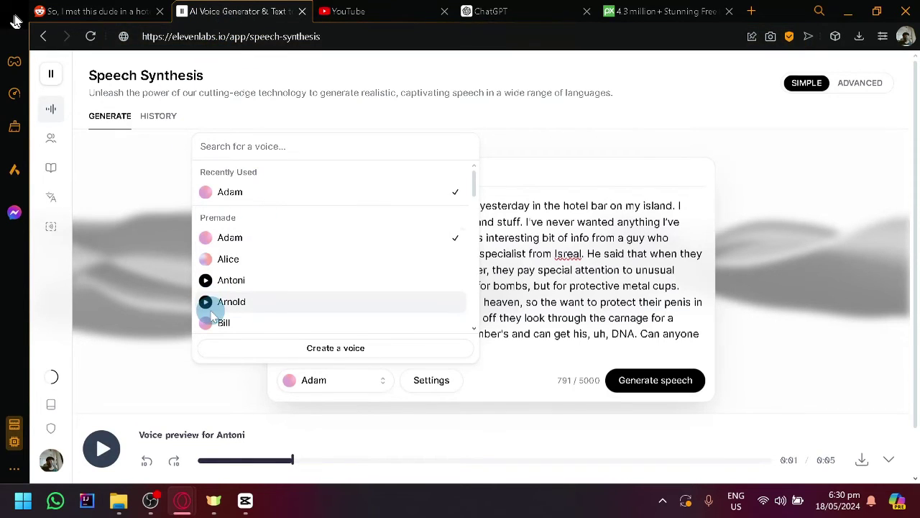
{"action": "left_click", "coordinate": [207, 302]}
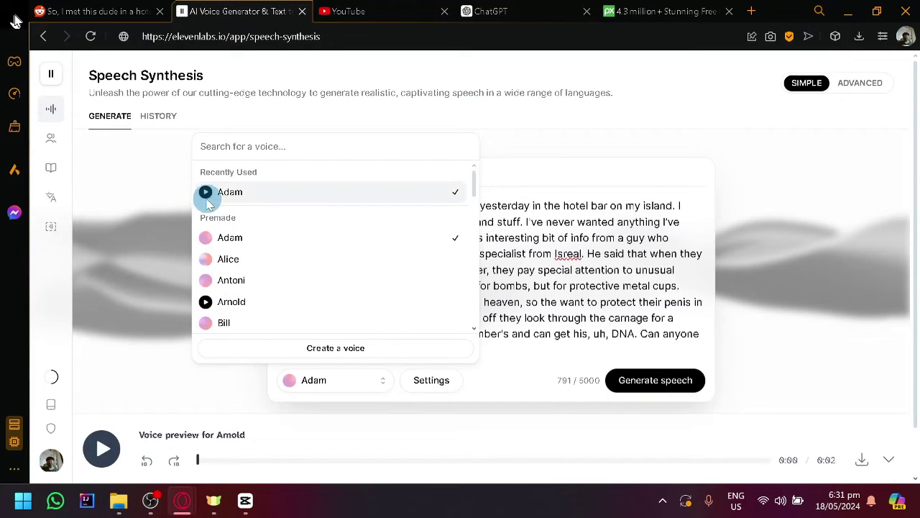
{"action": "mouse_move", "coordinate": [216, 192]}
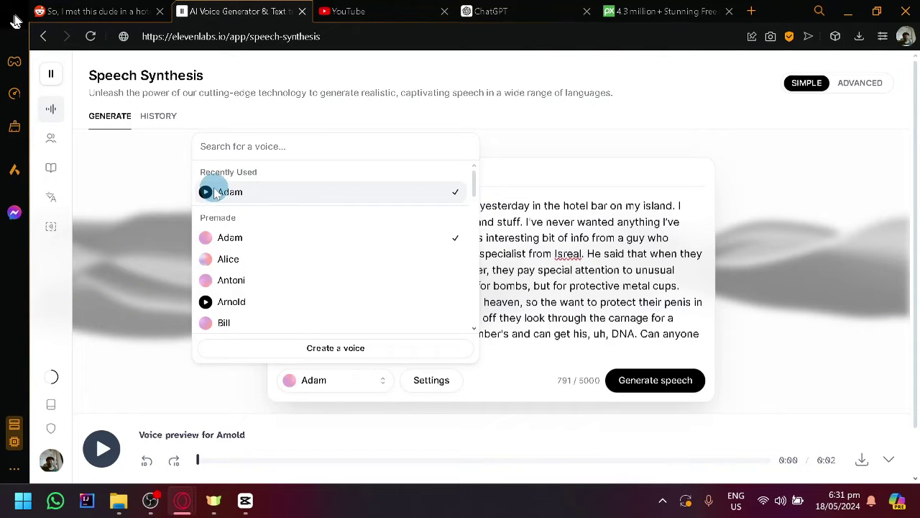
{"action": "left_click", "coordinate": [232, 192]}
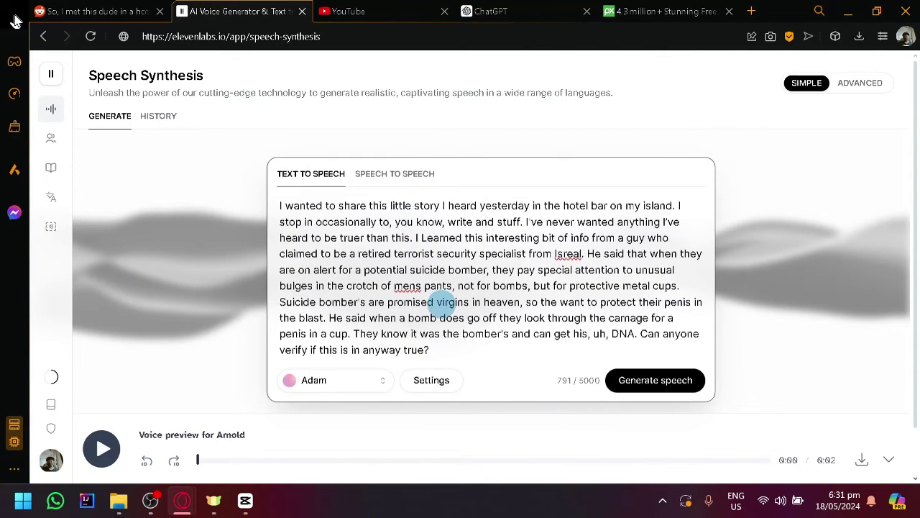
{"action": "left_click", "coordinate": [437, 379]}
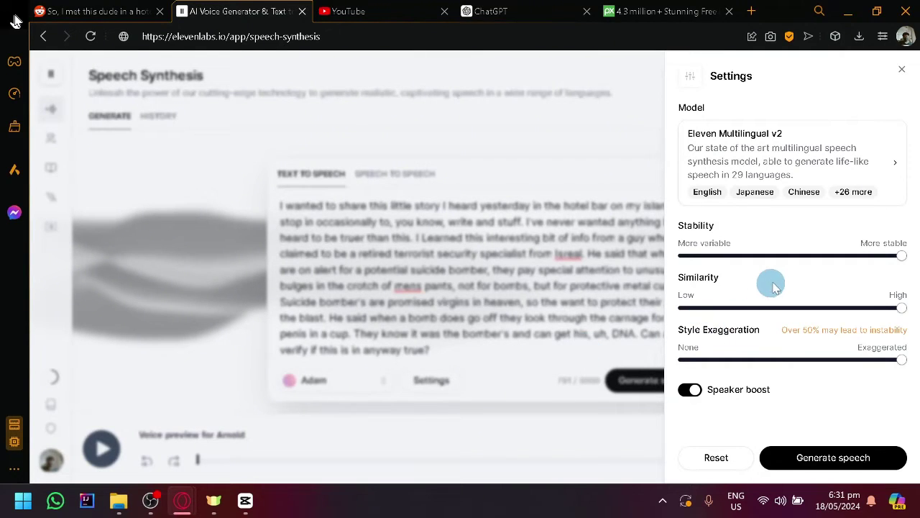
{"action": "left_click", "coordinate": [590, 287]}
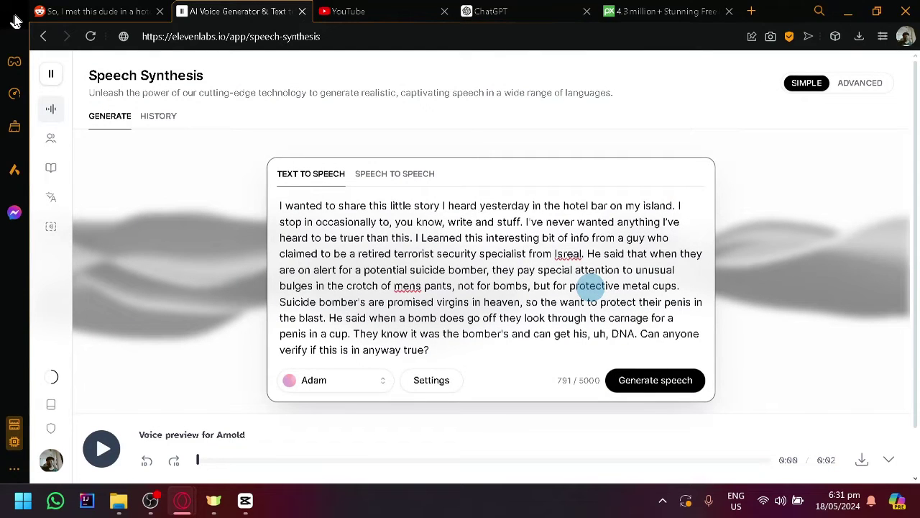
Generate Adam's 54-second story narration, stop playback, and download it as an MP3.
{"action": "left_click", "coordinate": [684, 386]}
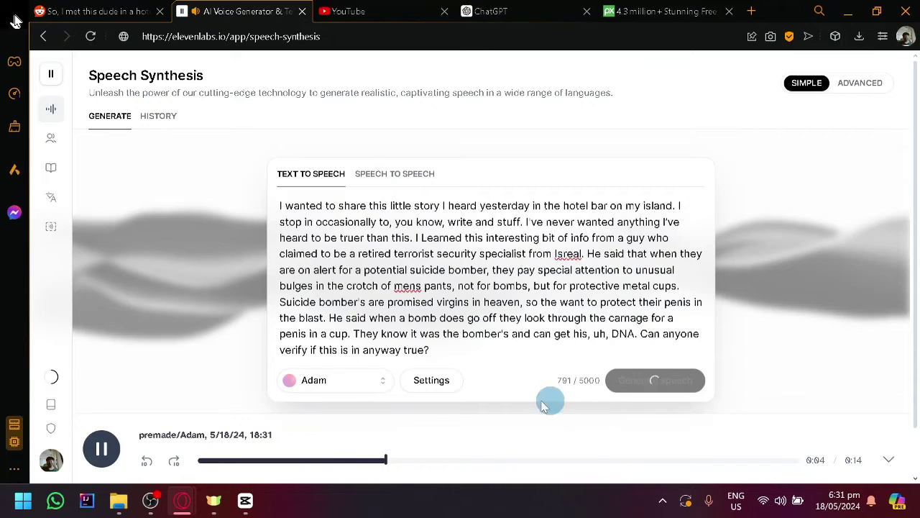
{"action": "left_click", "coordinate": [105, 453]}
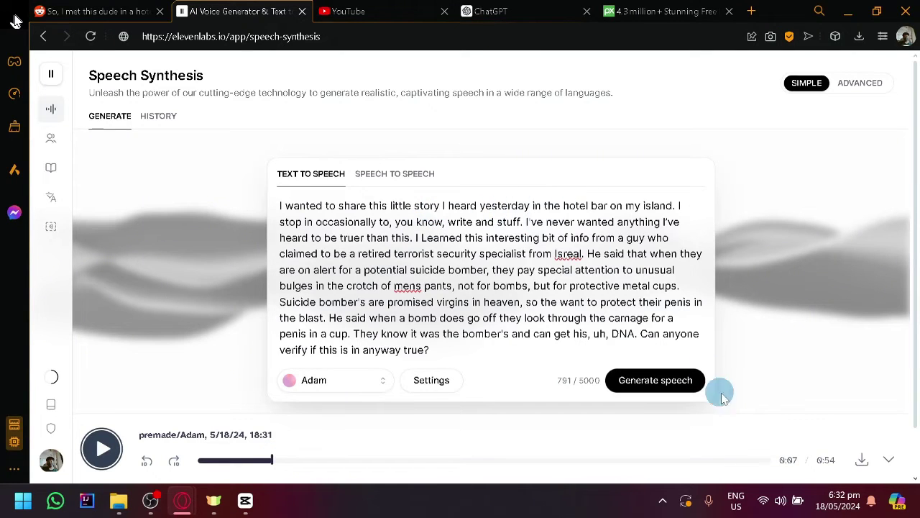
{"action": "scroll", "coordinate": [846, 468], "scroll_direction": "up", "scroll_amount": 3}
{"action": "scroll", "coordinate": [842, 464], "scroll_direction": "up", "scroll_amount": 3}
{"action": "scroll", "coordinate": [842, 465], "scroll_direction": "up", "scroll_amount": 3}
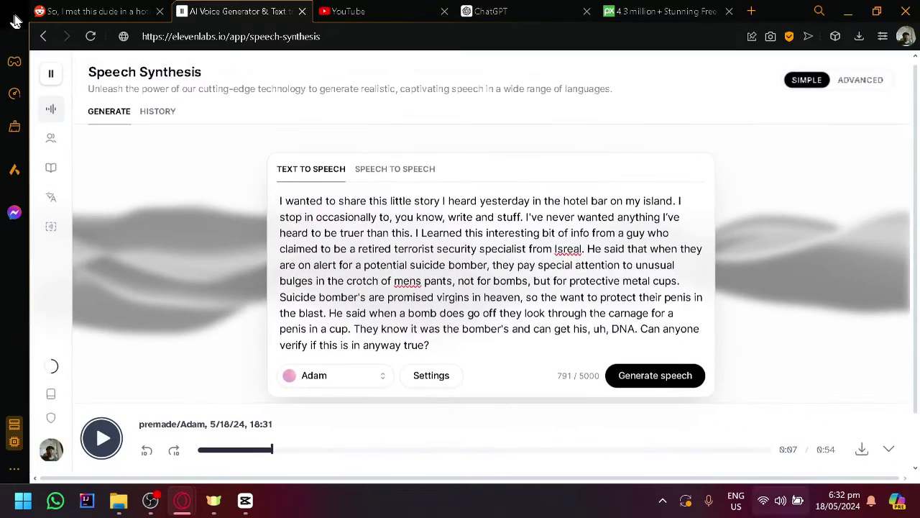
{"action": "left_click", "coordinate": [858, 448]}
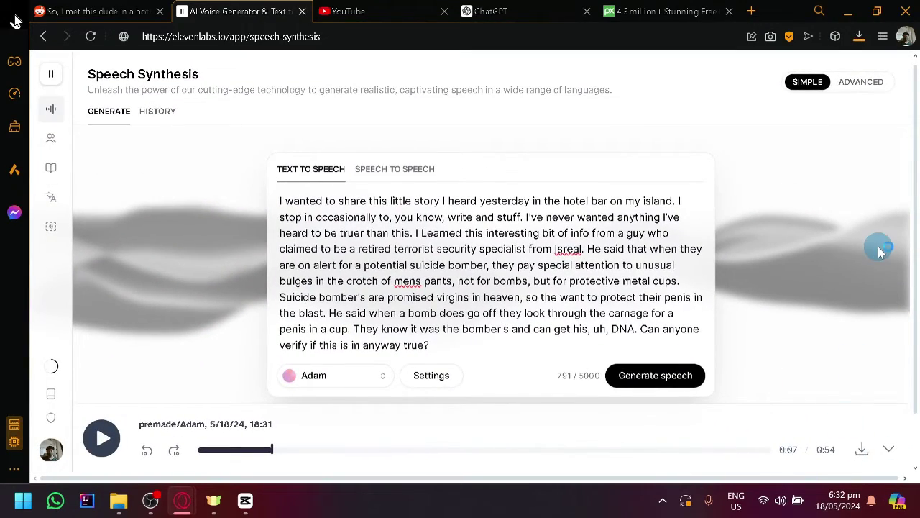
Start new CapCut project 0518 and drag the downloaded narration MP3 onto its timeline.
{"action": "left_click", "coordinate": [246, 500]}
{"action": "left_click", "coordinate": [528, 95]}
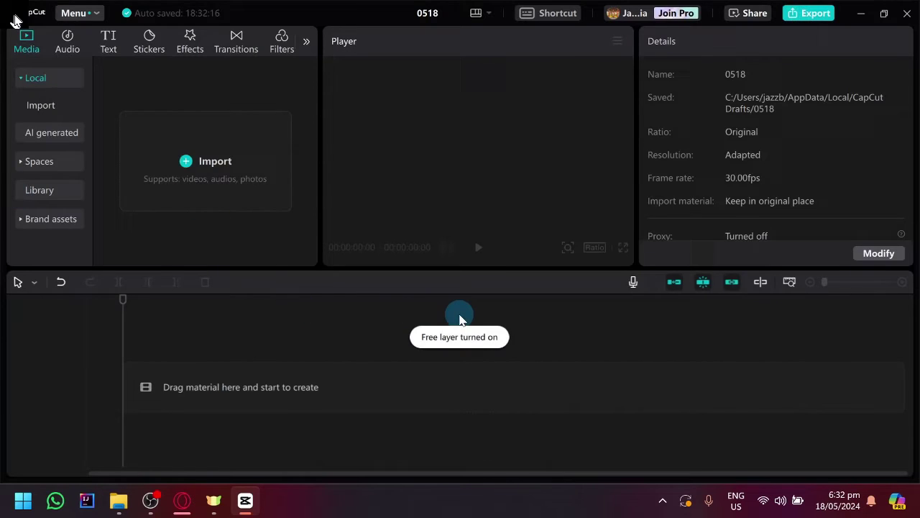
{"action": "left_click", "coordinate": [895, 25]}
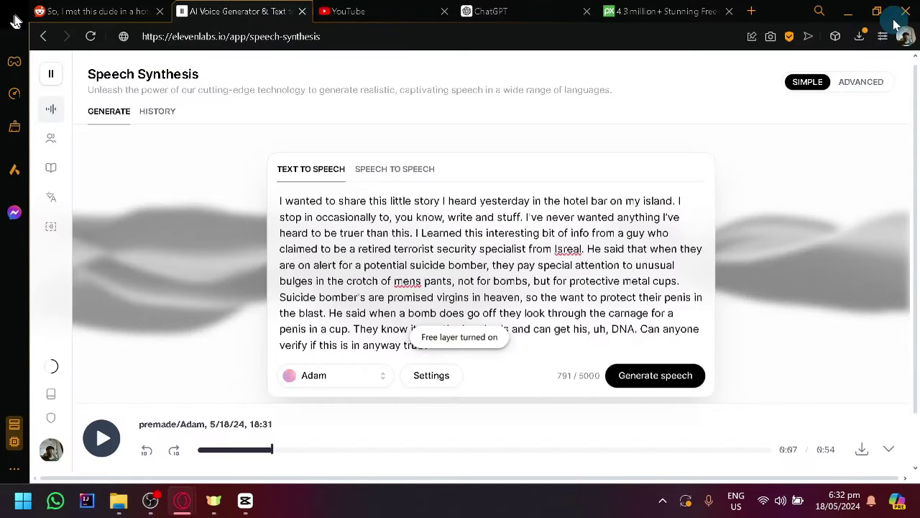
{"action": "left_click", "coordinate": [859, 36]}
{"action": "mouse_move", "coordinate": [601, 176]}
{"action": "left_mouse_down"}
{"action": "mouse_move", "coordinate": [359, 392]}
{"action": "mouse_move", "coordinate": [346, 391]}
{"action": "left_mouse_up"}
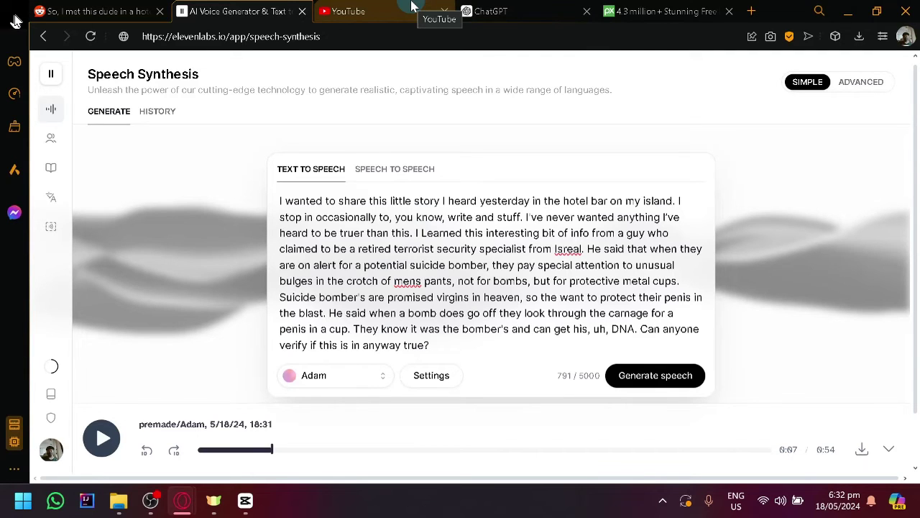
Search YouTube for 'minecraft parkour no copyright'.
{"action": "left_click", "coordinate": [414, 10]}
{"action": "left_click", "coordinate": [430, 70]}
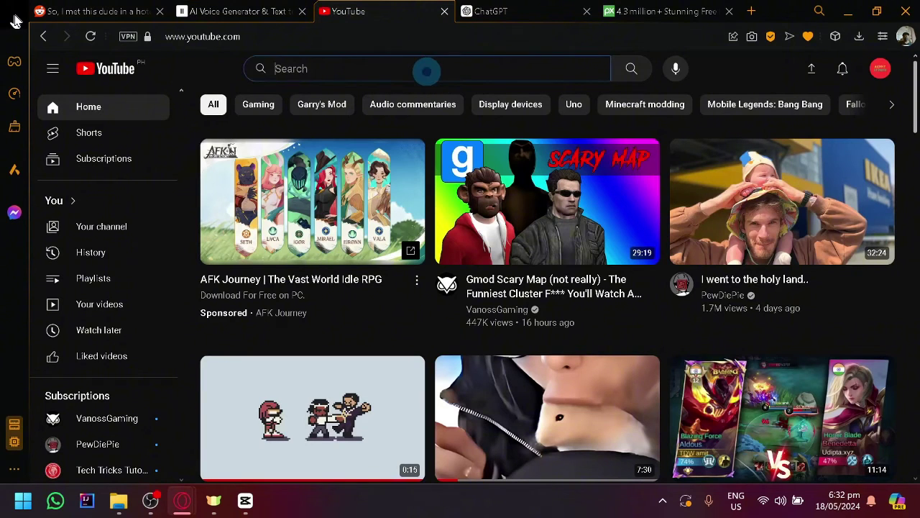
{"action": "type", "text": "mine"}
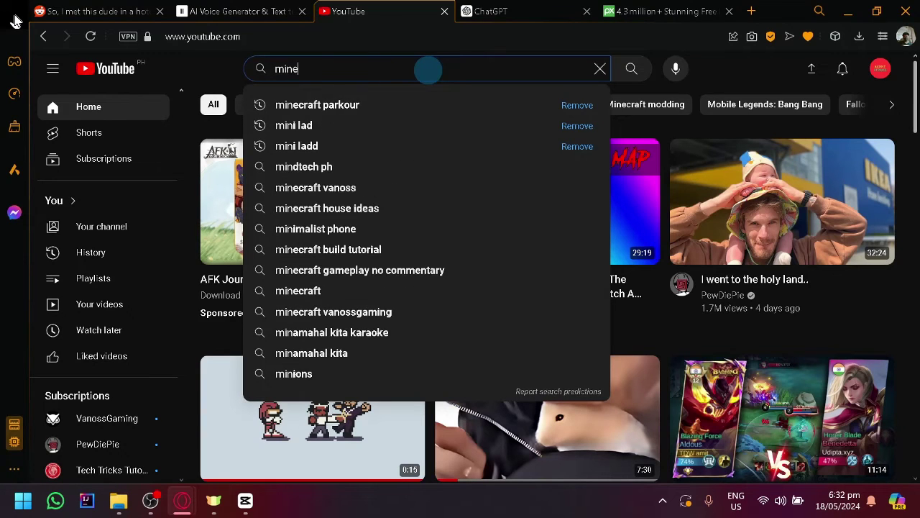
{"action": "type", "text": "c"}
{"action": "key", "text": "Down"}
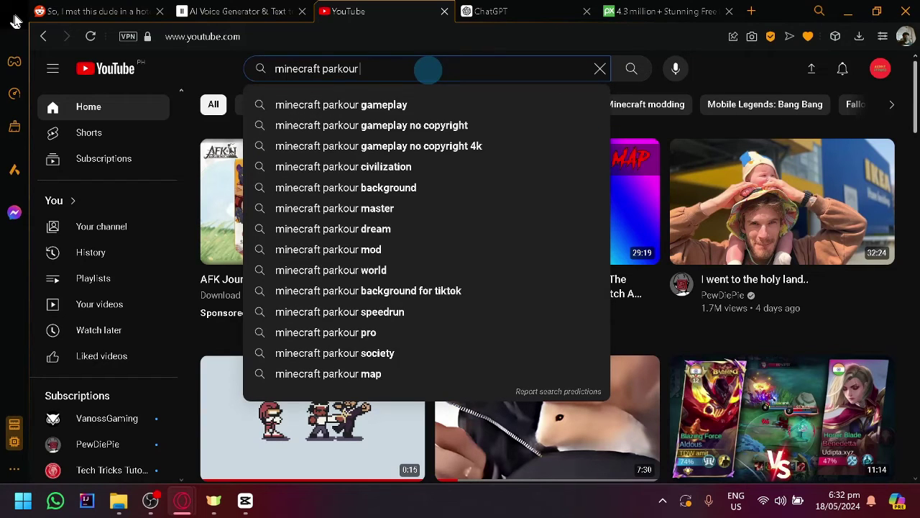
{"action": "type", "text": "no co"}
{"action": "key", "text": "Down"}
{"action": "key", "text": "Return"}
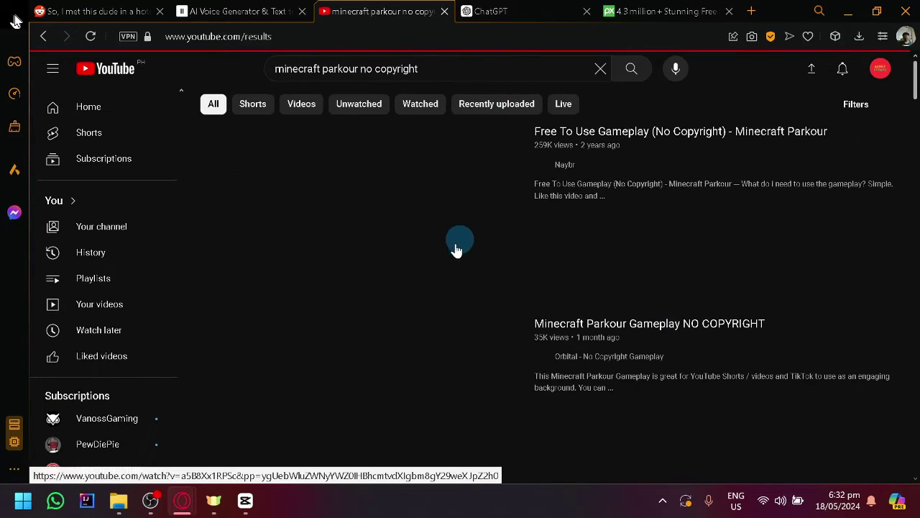
Browse the parkour gameplay results, glance at CapCut, and return to the YouTube results.
{"action": "scroll", "coordinate": [546, 280], "scroll_direction": "down", "scroll_amount": 3}
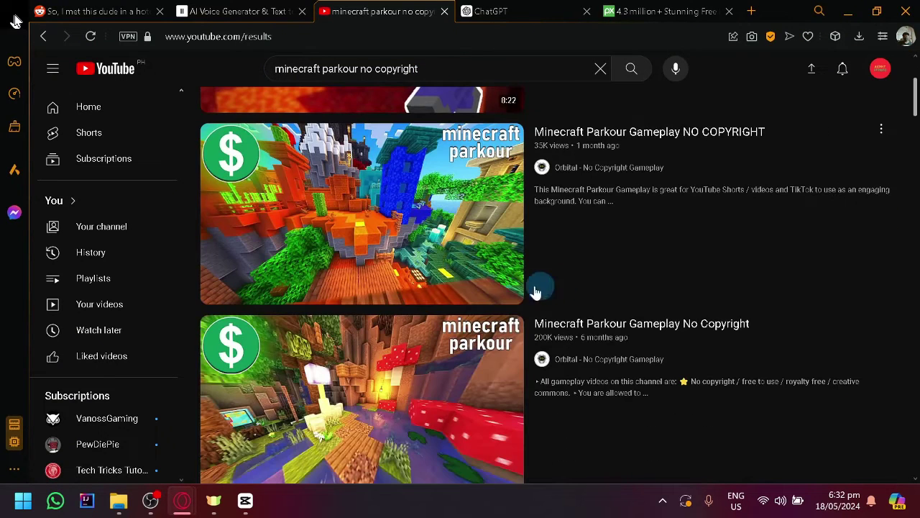
{"action": "scroll", "coordinate": [420, 227], "scroll_direction": "down", "scroll_amount": 1}
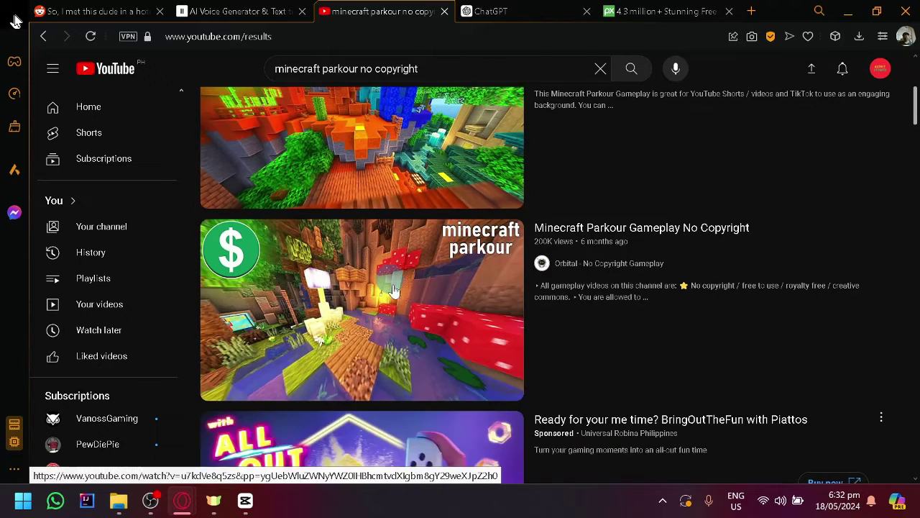
{"action": "scroll", "coordinate": [464, 310], "scroll_direction": "down", "scroll_amount": 1}
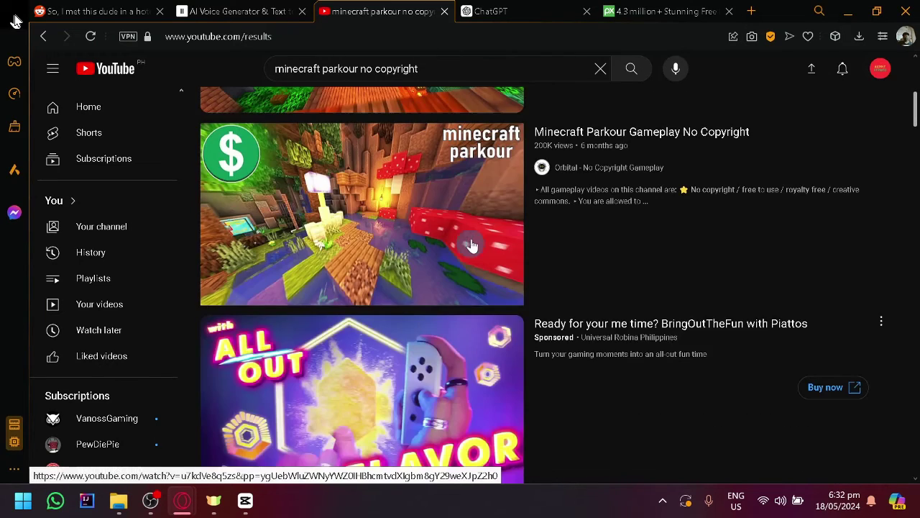
{"action": "scroll", "coordinate": [367, 409], "scroll_direction": "up", "scroll_amount": 3}
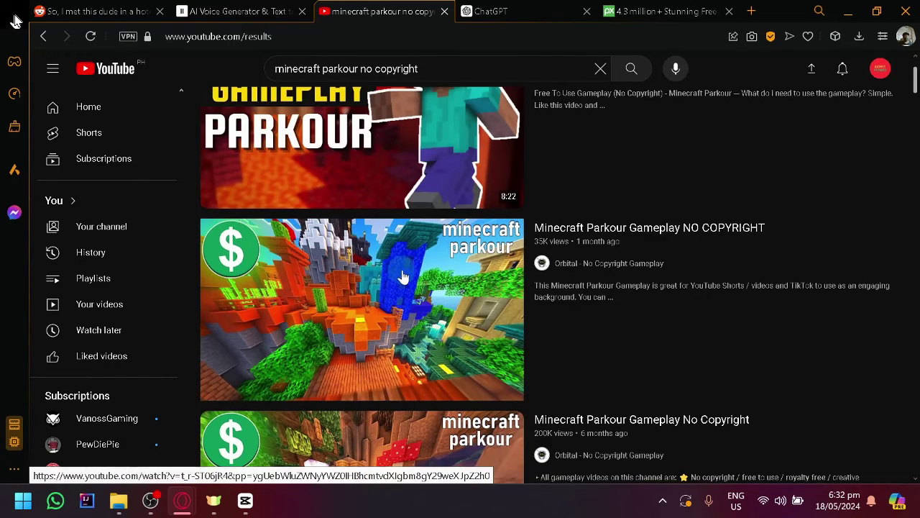
{"action": "mouse_move", "coordinate": [361, 309]}
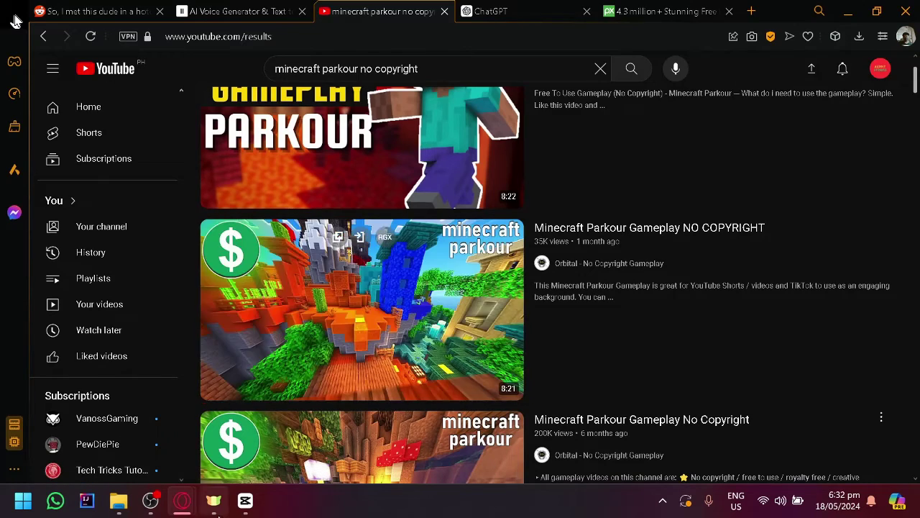
{"action": "left_click", "coordinate": [245, 500]}
{"action": "key", "text": "alt+Tab"}
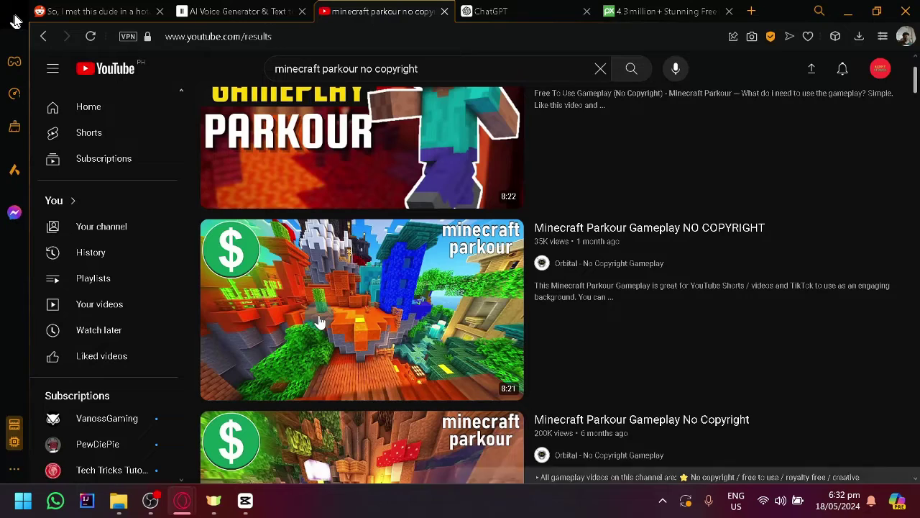
Browse Pixabay's royalty-free Music track list, then return to the CapCut project.
{"action": "left_click", "coordinate": [647, 8]}
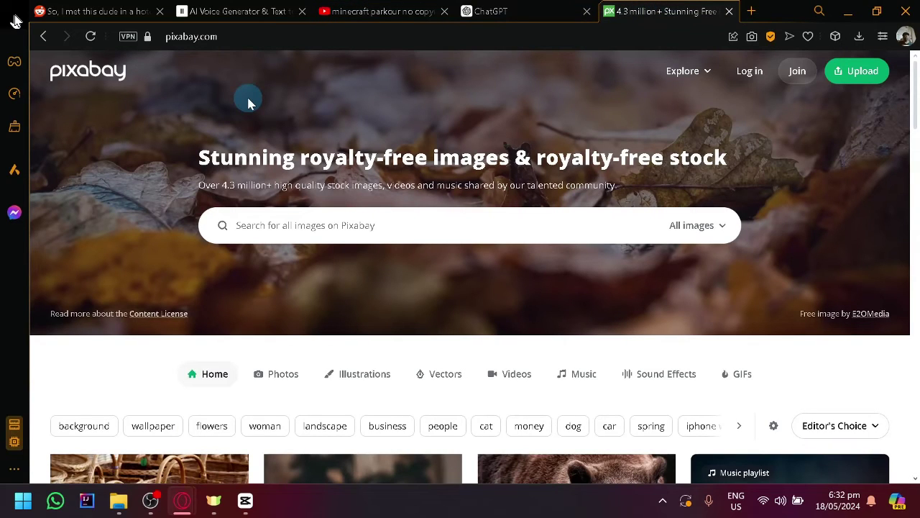
{"action": "left_click", "coordinate": [572, 384]}
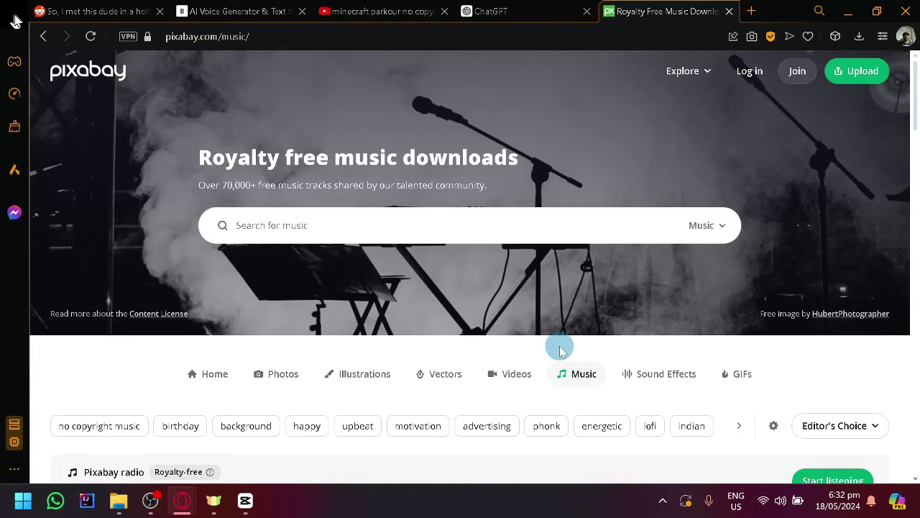
{"action": "scroll", "coordinate": [550, 346], "scroll_direction": "down", "scroll_amount": 3}
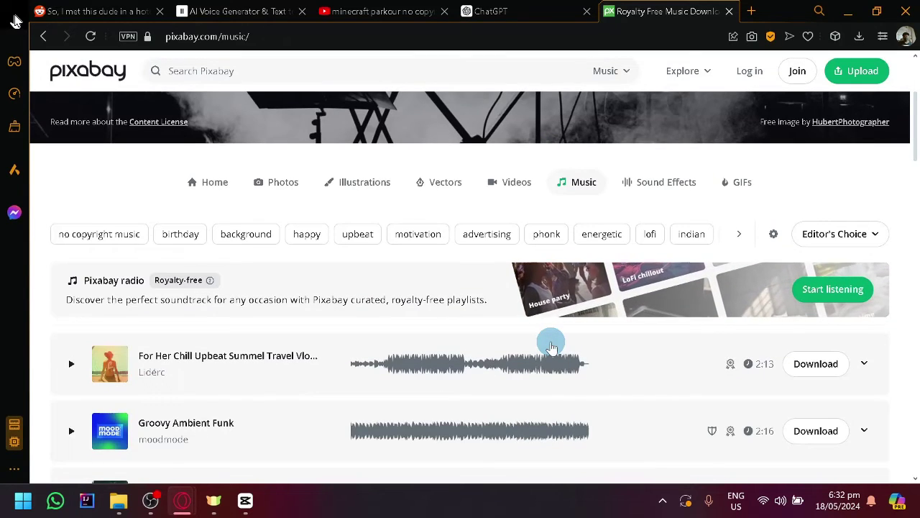
{"action": "scroll", "coordinate": [551, 345], "scroll_direction": "down", "scroll_amount": 2}
{"action": "scroll", "coordinate": [550, 346], "scroll_direction": "up", "scroll_amount": 5}
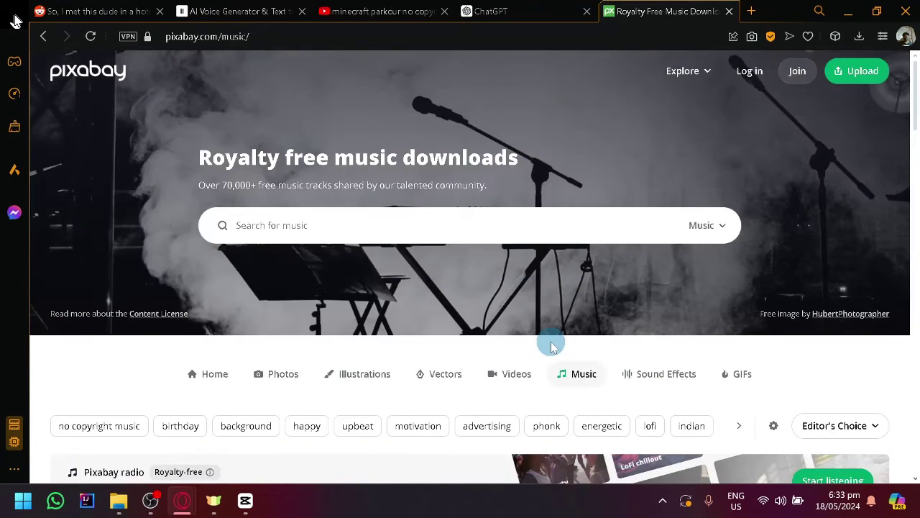
{"action": "scroll", "coordinate": [550, 346], "scroll_direction": "down", "scroll_amount": 4}
{"action": "scroll", "coordinate": [517, 366], "scroll_direction": "down", "scroll_amount": 4}
{"action": "scroll", "coordinate": [369, 269], "scroll_direction": "up", "scroll_amount": 8}
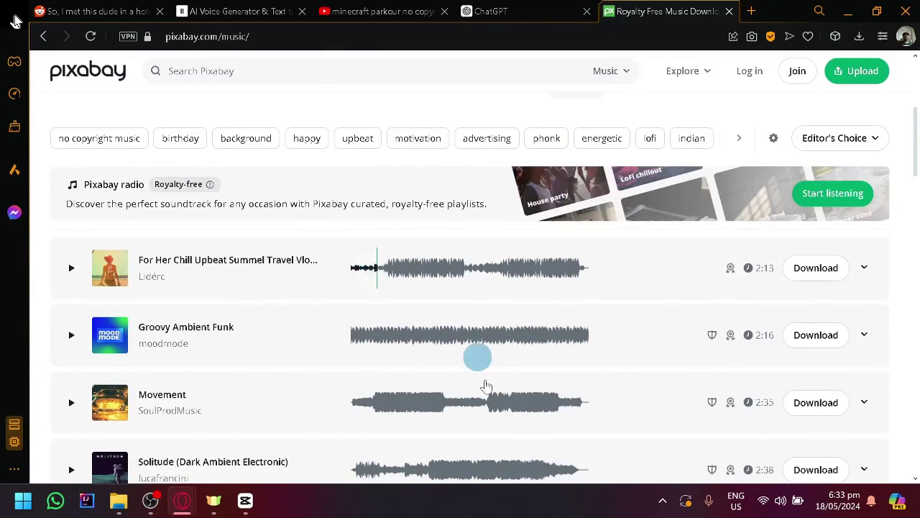
{"action": "scroll", "coordinate": [486, 386], "scroll_direction": "up", "scroll_amount": 5}
{"action": "scroll", "coordinate": [372, 267], "scroll_direction": "down", "scroll_amount": 5}
{"action": "scroll", "coordinate": [445, 213], "scroll_direction": "down", "scroll_amount": 2}
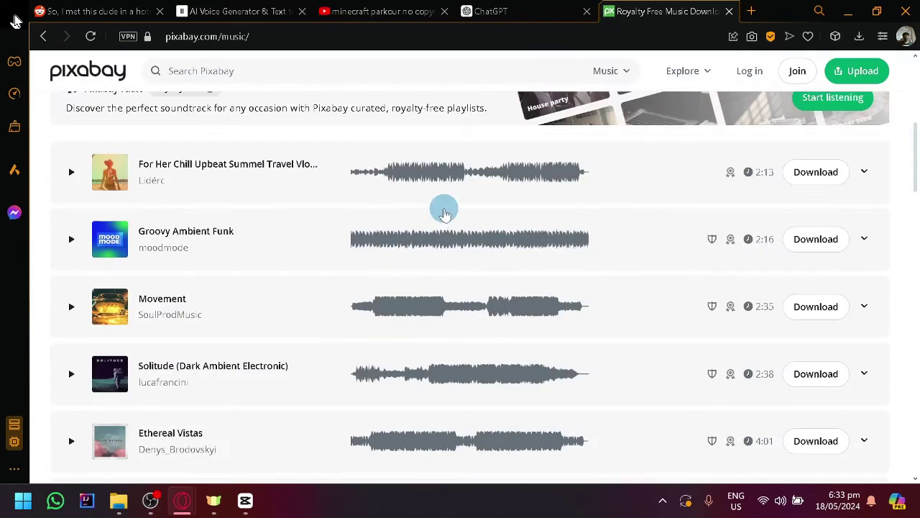
{"action": "scroll", "coordinate": [374, 276], "scroll_direction": "up", "scroll_amount": 3}
{"action": "key", "text": "alt+Tab"}
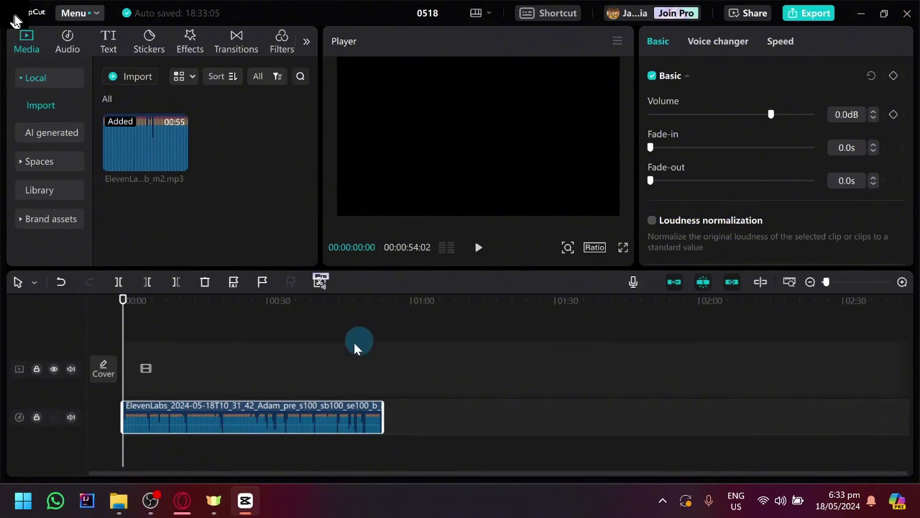
Set the project canvas ratio to 9:16 vertical, then select the narration audio clip.
{"action": "left_click", "coordinate": [298, 364]}
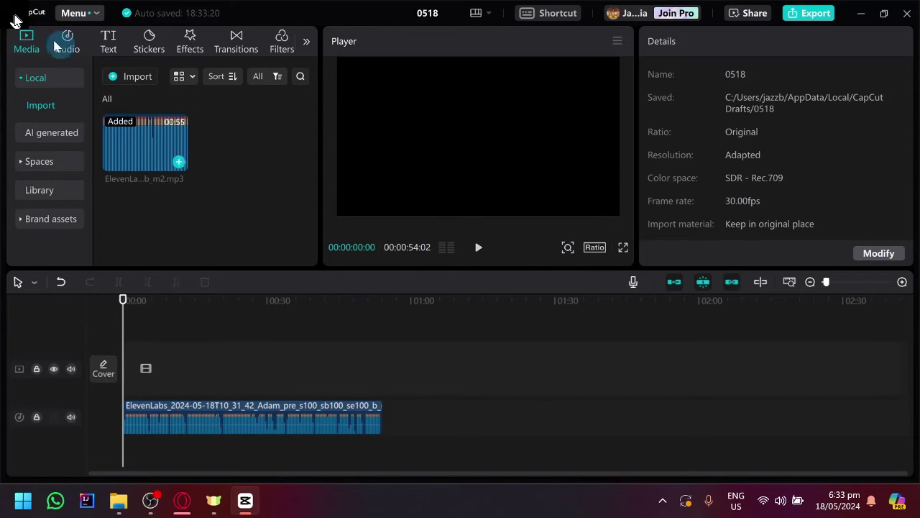
{"action": "left_click", "coordinate": [595, 248]}
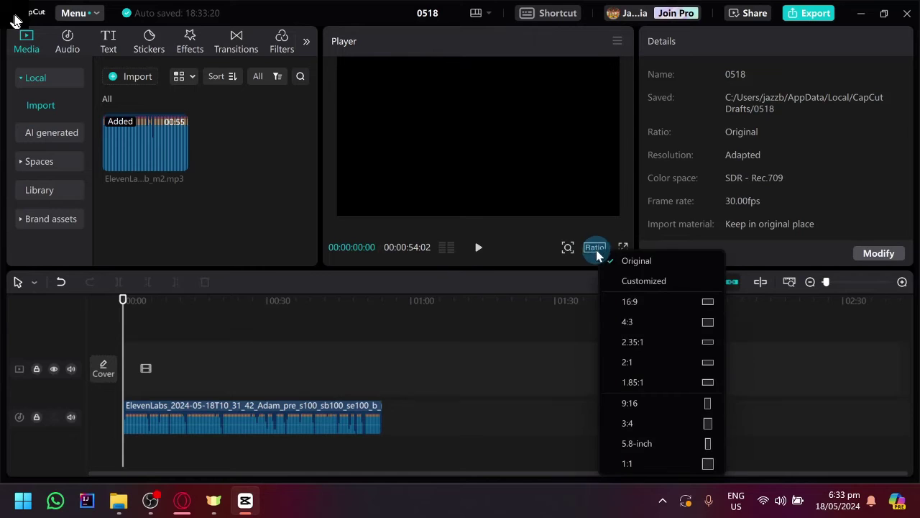
{"action": "left_click", "coordinate": [668, 403]}
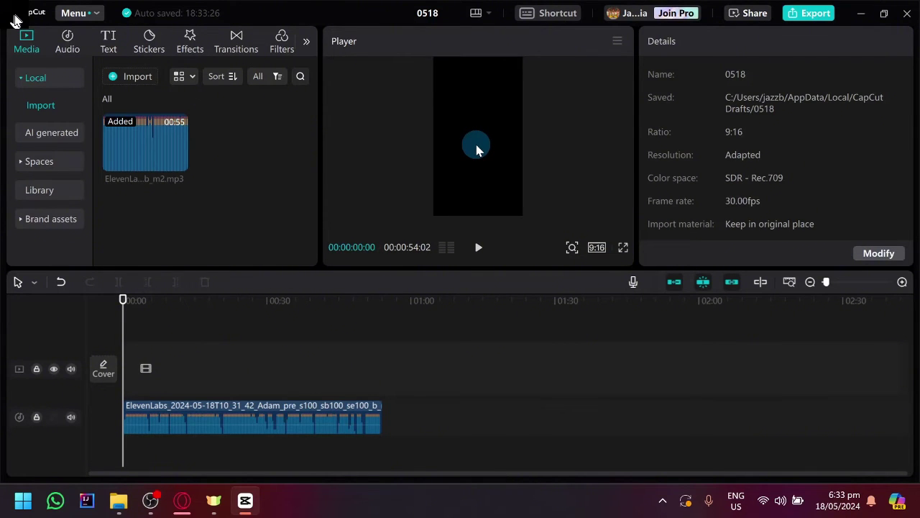
{"action": "left_click", "coordinate": [185, 417]}
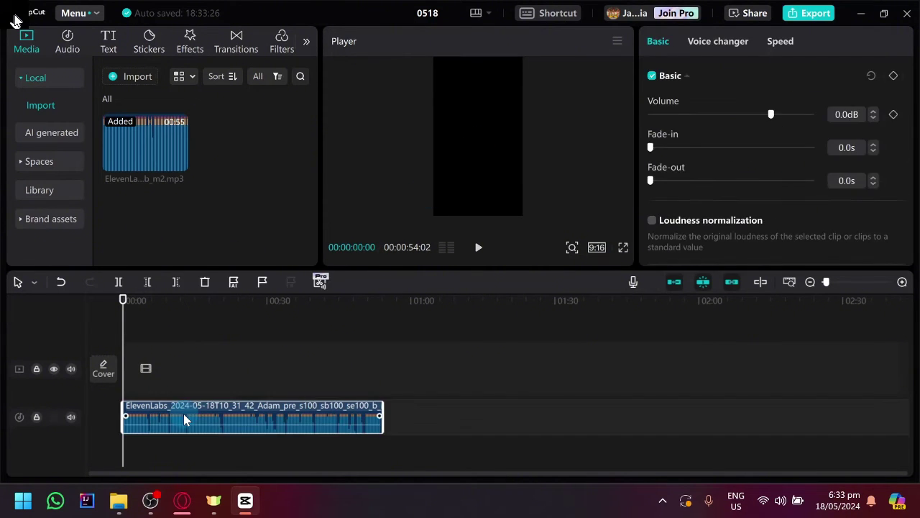
Show the AI generated materials section, glance at the Text options, and return to Media.
{"action": "left_click", "coordinate": [28, 136]}
{"action": "left_click", "coordinate": [108, 37]}
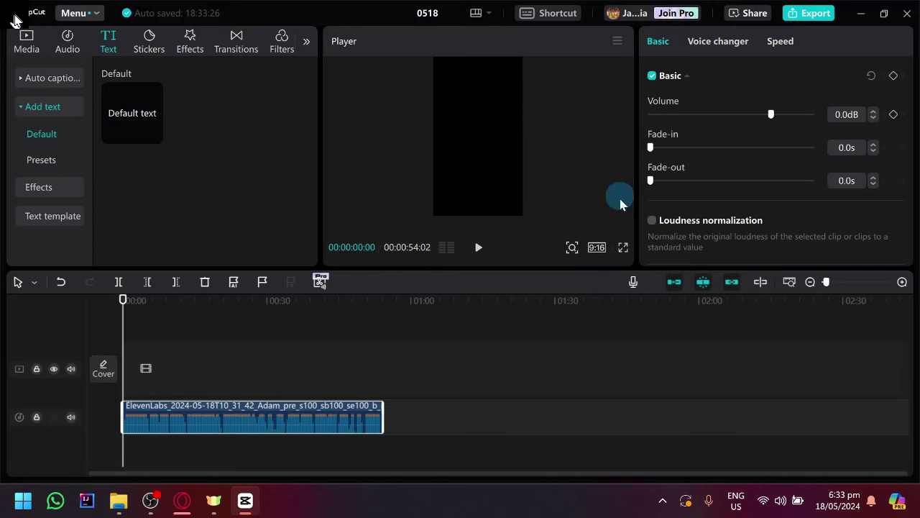
{"action": "scroll", "coordinate": [750, 133], "scroll_direction": "down", "scroll_amount": 5}
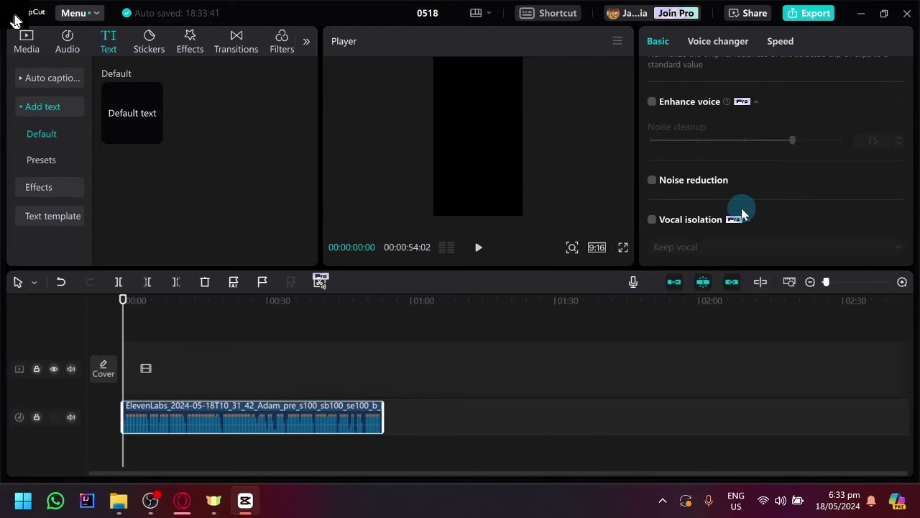
{"action": "scroll", "coordinate": [743, 208], "scroll_direction": "up", "scroll_amount": 5}
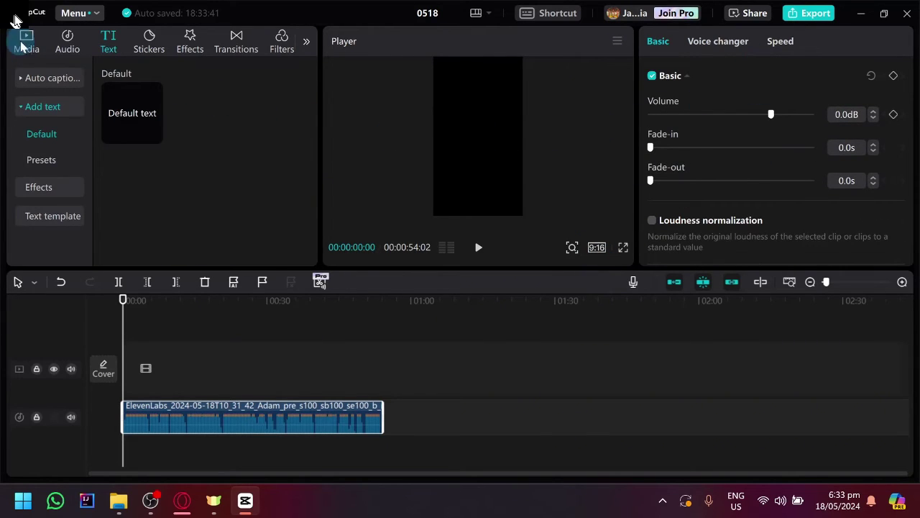
{"action": "left_click", "coordinate": [26, 42]}
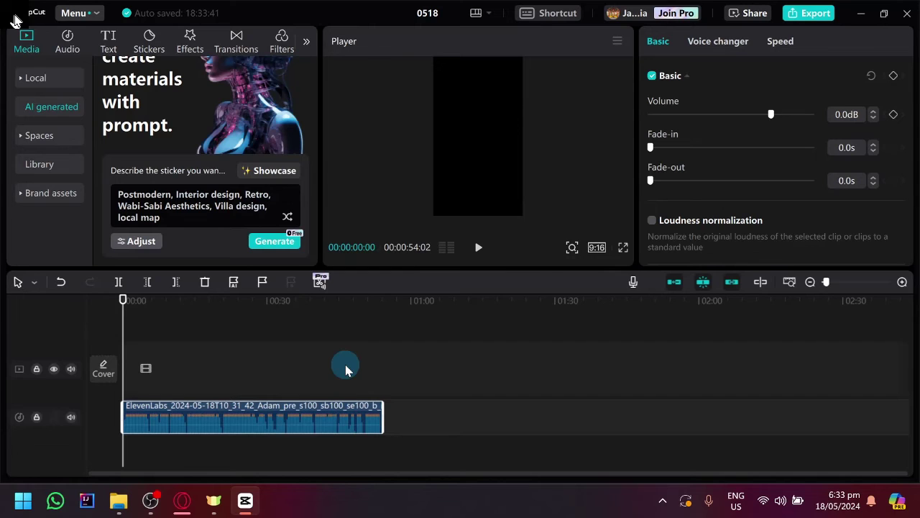
Scrub the playhead from about 23 and 49 seconds to near the narration's end.
{"action": "left_click", "coordinate": [382, 325]}
{"action": "left_click", "coordinate": [236, 327]}
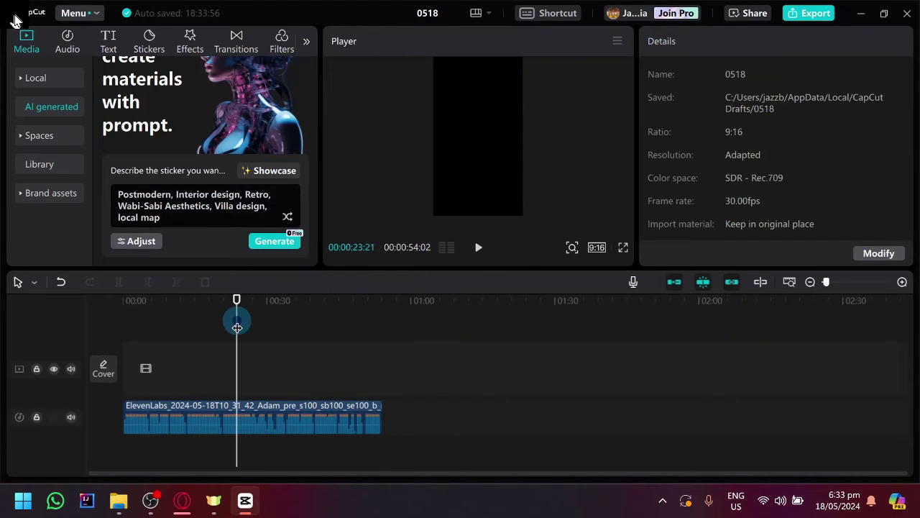
{"action": "left_click", "coordinate": [363, 327]}
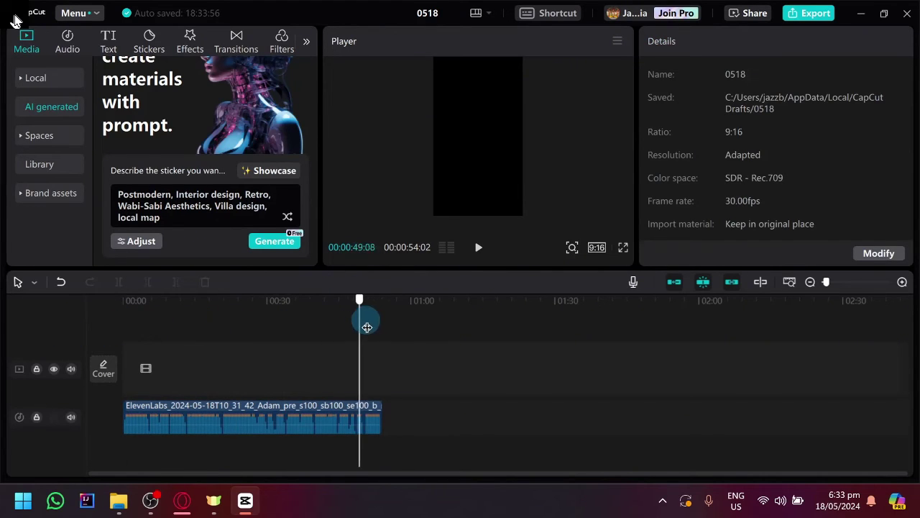
{"action": "left_click_drag", "start_coordinate": [367, 327], "coordinate": [384, 325]}
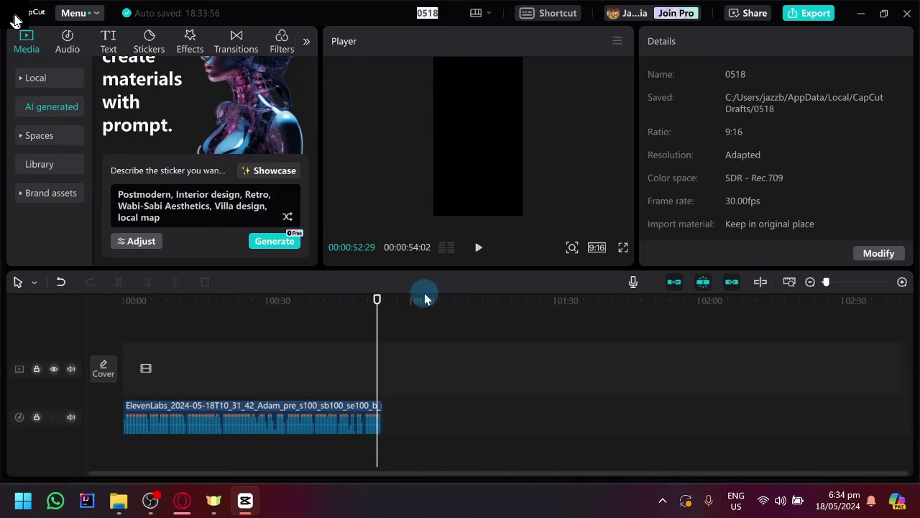
Review the 1080p mp4 export settings without exporting, then play and stop the narration.
{"action": "left_click", "coordinate": [821, 17]}
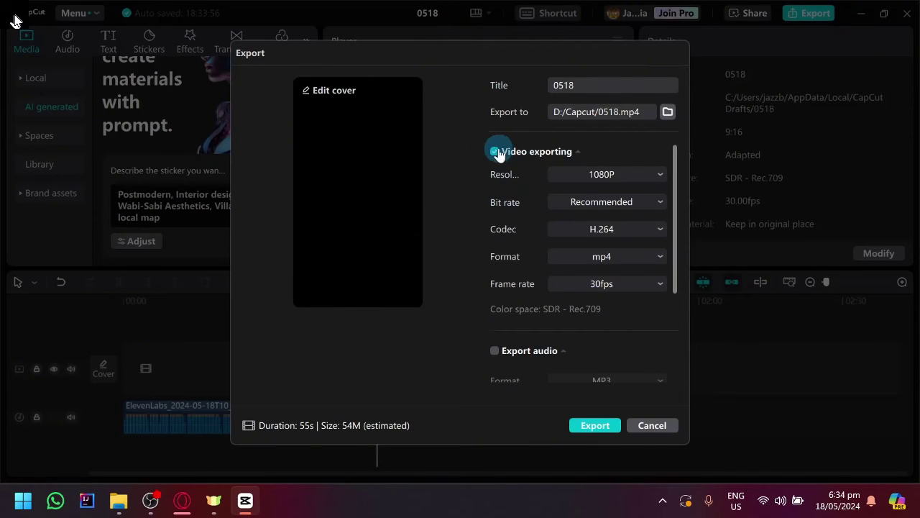
{"action": "left_click", "coordinate": [495, 152]}
{"action": "left_click", "coordinate": [654, 426]}
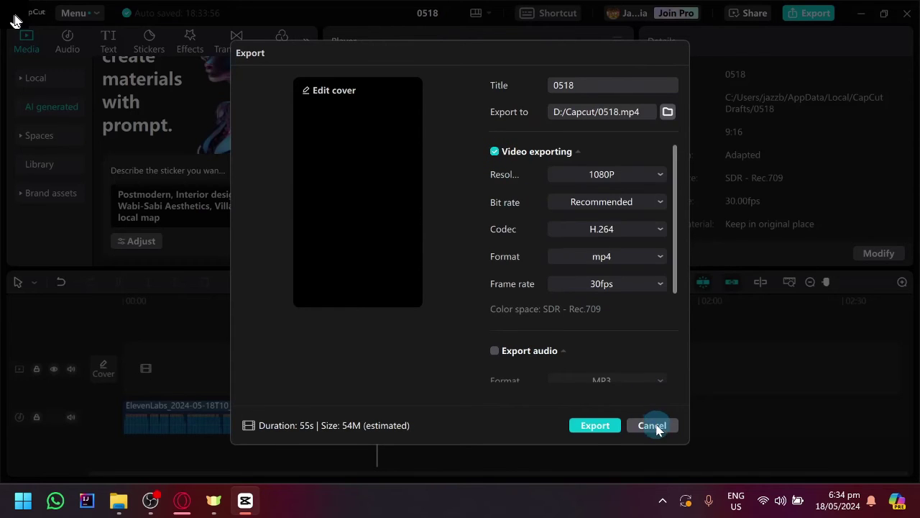
{"action": "left_click", "coordinate": [323, 335]}
{"action": "key", "text": "space"}
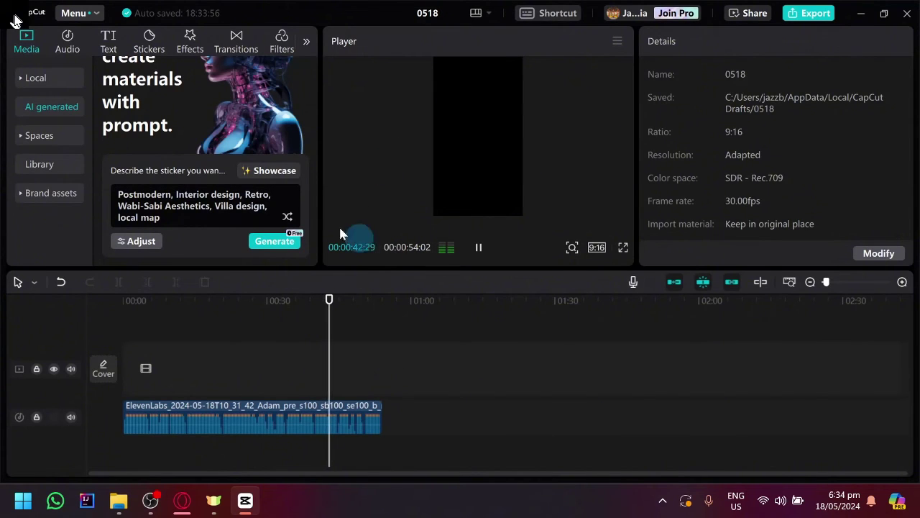
{"action": "key", "text": "space"}
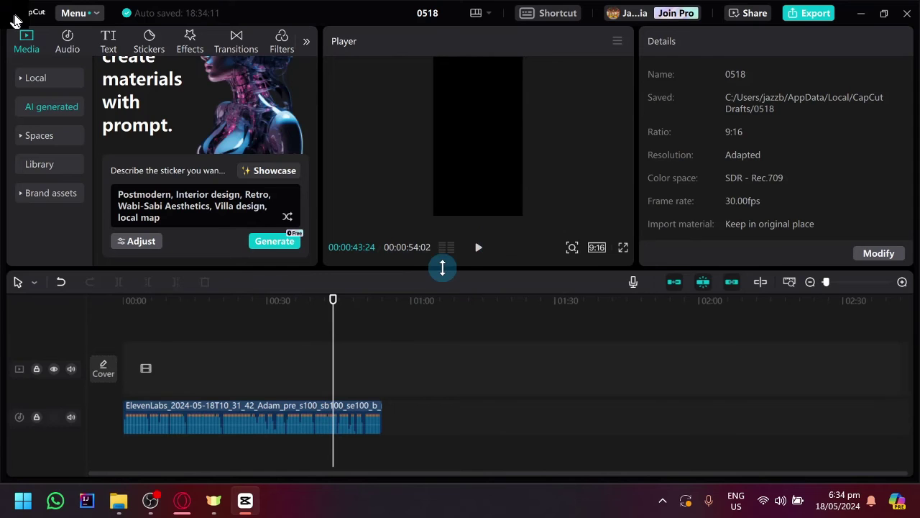
Switch to the browser's Reddit tab and go back from the hotel bar story to r/redditstories.
{"action": "key", "text": "alt+Tab"}
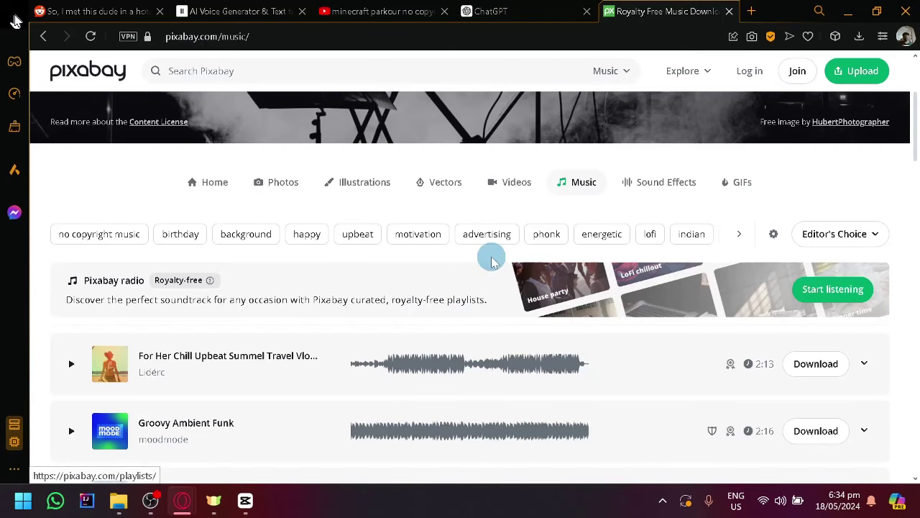
{"action": "scroll", "coordinate": [496, 255], "scroll_direction": "up", "scroll_amount": 3}
{"action": "left_click", "coordinate": [94, 10]}
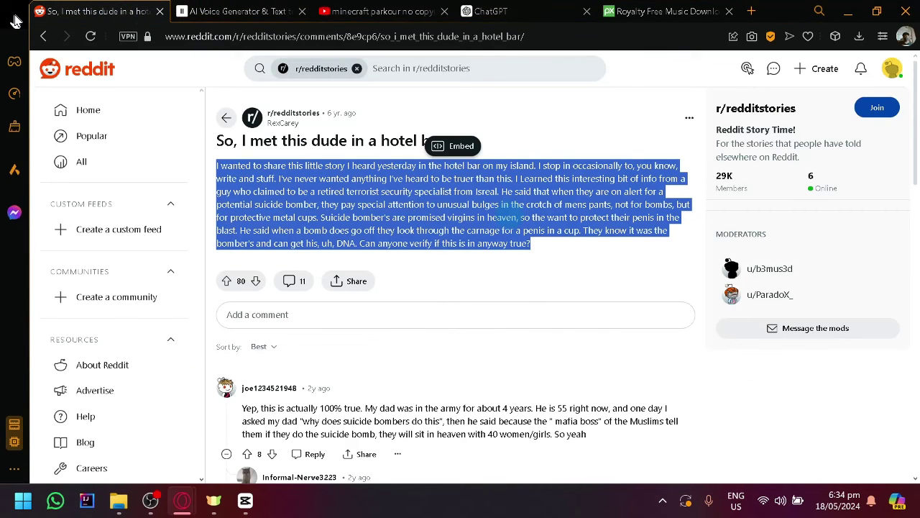
{"action": "left_click", "coordinate": [221, 117]}
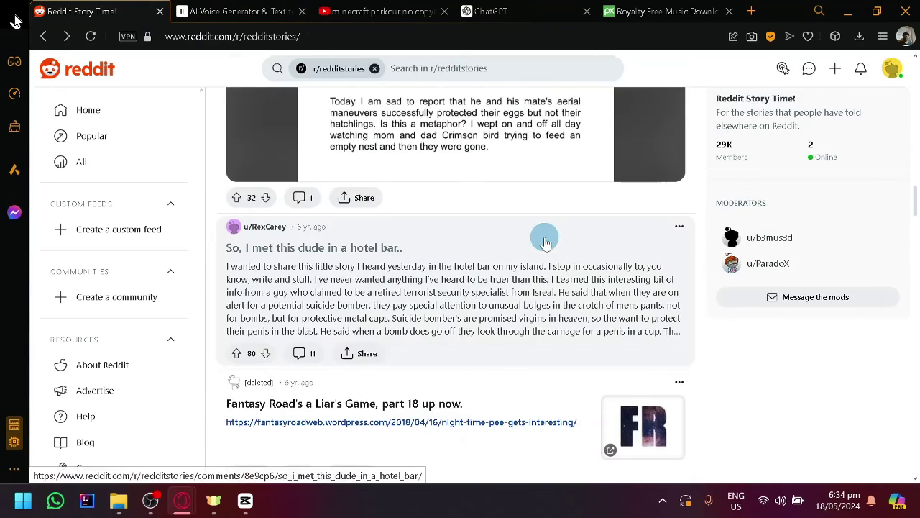
Scroll down the r/redditstories feed to browse more stories.
{"action": "scroll", "coordinate": [512, 276], "scroll_direction": "down", "scroll_amount": 4}
{"action": "scroll", "coordinate": [511, 275], "scroll_direction": "down", "scroll_amount": 5}
{"action": "scroll", "coordinate": [517, 268], "scroll_direction": "down", "scroll_amount": 2}
{"action": "scroll", "coordinate": [509, 261], "scroll_direction": "down", "scroll_amount": 3}
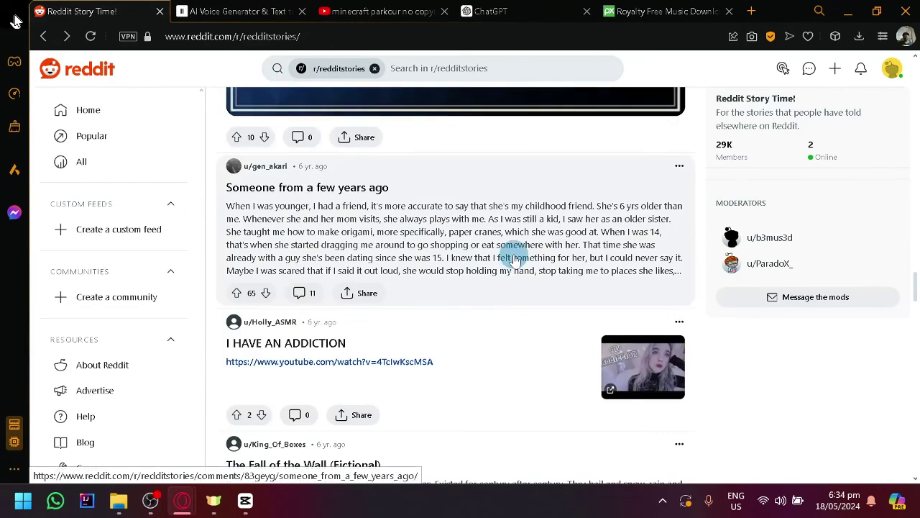
{"action": "scroll", "coordinate": [514, 260], "scroll_direction": "down", "scroll_amount": 5}
{"action": "scroll", "coordinate": [514, 260], "scroll_direction": "down", "scroll_amount": 5}
{"action": "scroll", "coordinate": [657, 314], "scroll_direction": "down", "scroll_amount": 5}
{"action": "scroll", "coordinate": [620, 284], "scroll_direction": "down", "scroll_amount": 5}
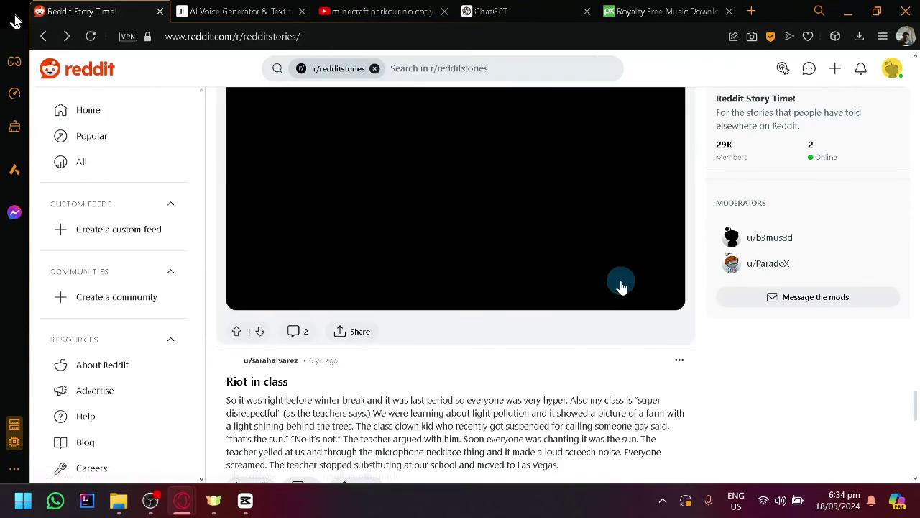
{"action": "scroll", "coordinate": [639, 243], "scroll_direction": "down", "scroll_amount": 5}
Type a ChatGPT prompt for a girl-befriends-stray Reddit story, then return to the r/redditstories feed.
{"action": "left_click", "coordinate": [503, 11]}
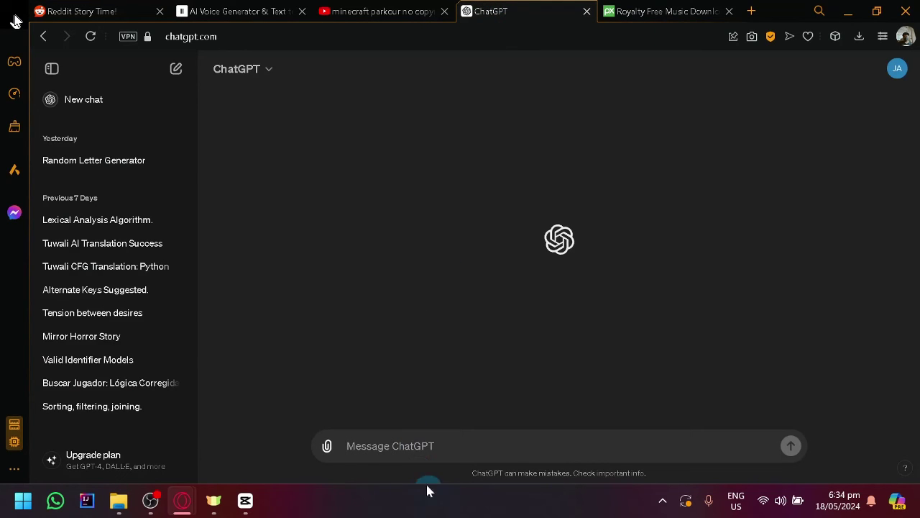
{"action": "type", "text": "gee"}
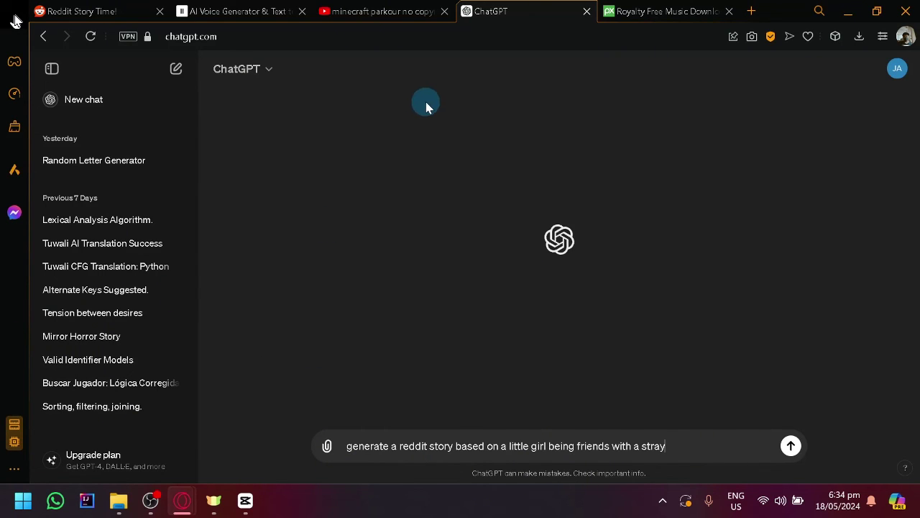
{"action": "left_click", "coordinate": [231, 11]}
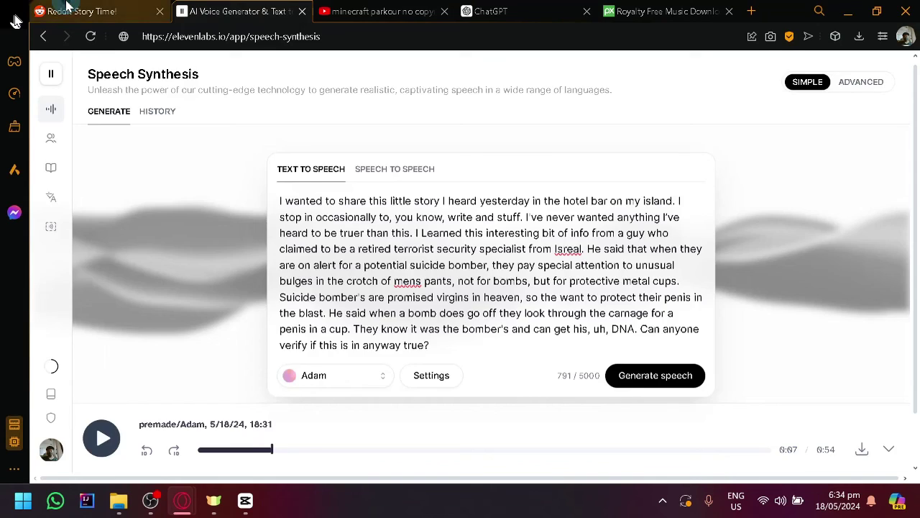
{"action": "left_click", "coordinate": [87, 11]}
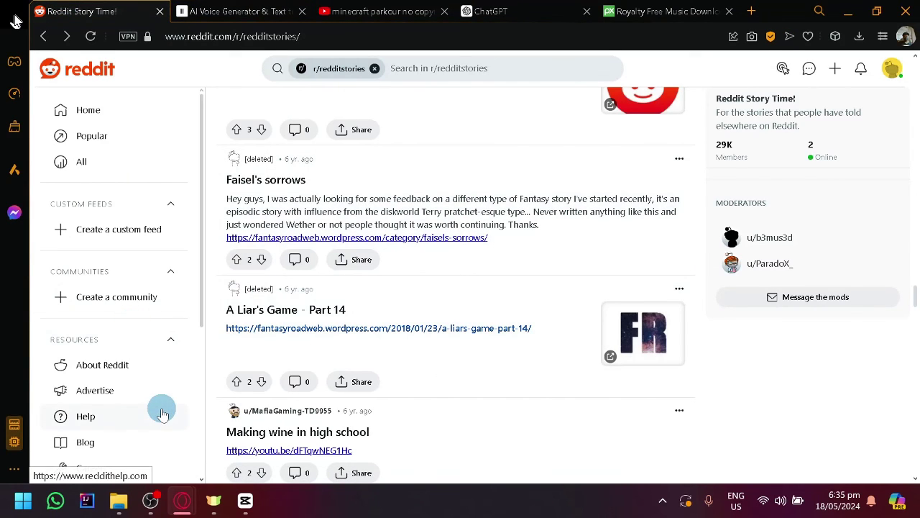